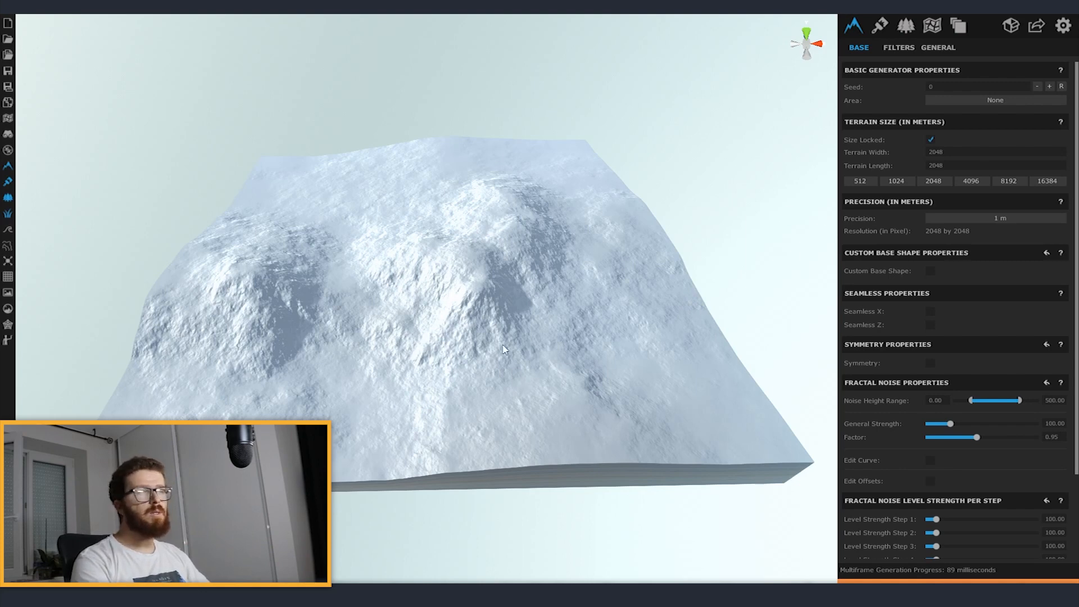
Step: Set the terrain size to 1024 m with 1/8 m precision, and reduce fractal noise level strength steps 1 and 2 to 0
{"action": "left_click", "coordinate": [895, 180]}
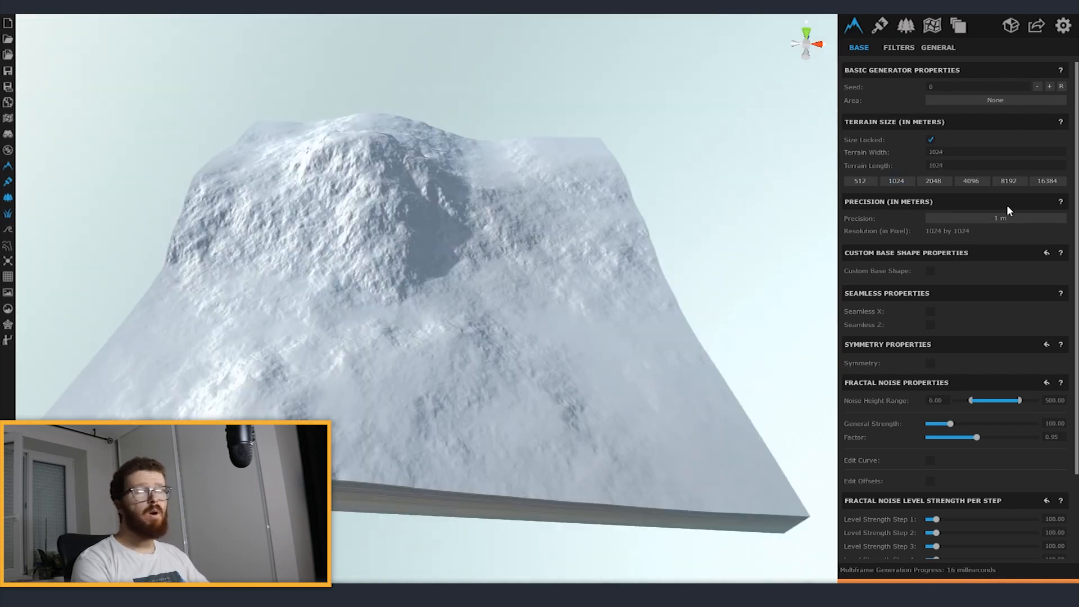
{"action": "left_click", "coordinate": [995, 219]}
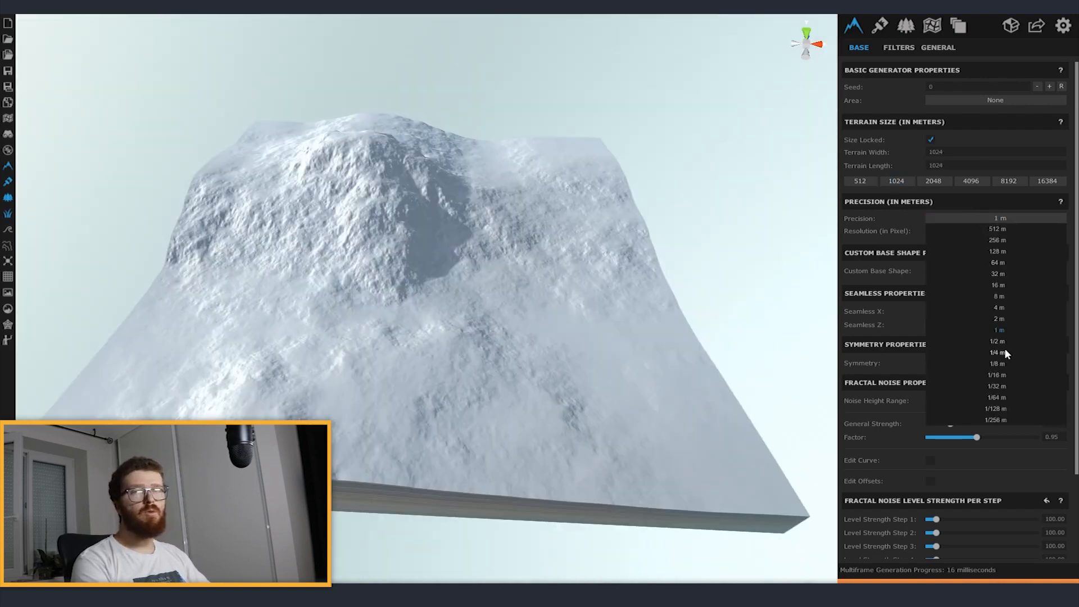
{"action": "left_click", "coordinate": [997, 363]}
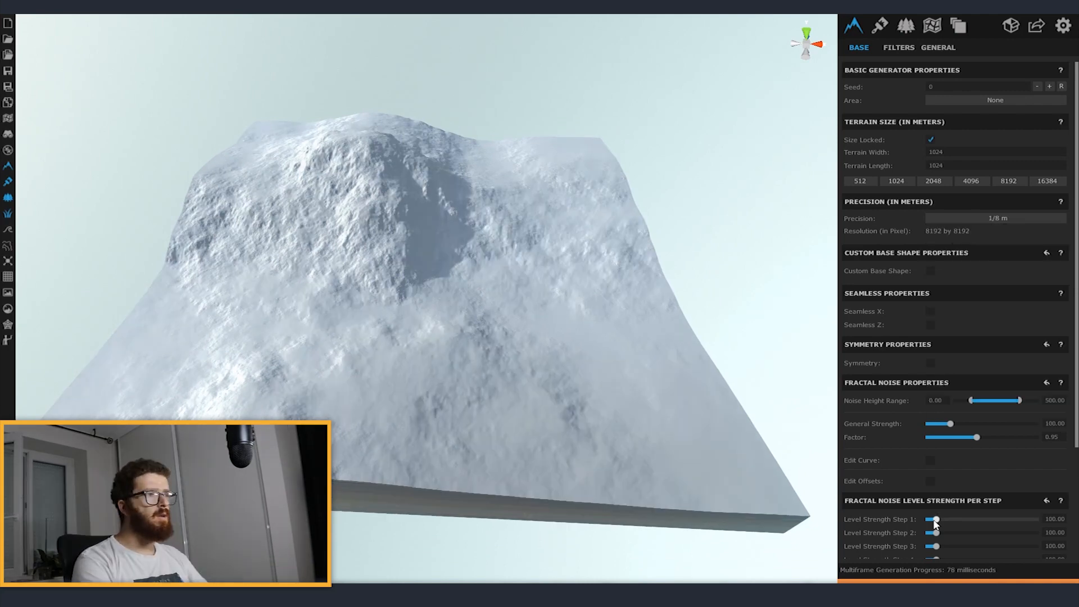
{"action": "left_click_drag", "start_coordinate": [935, 520], "coordinate": [930, 532]}
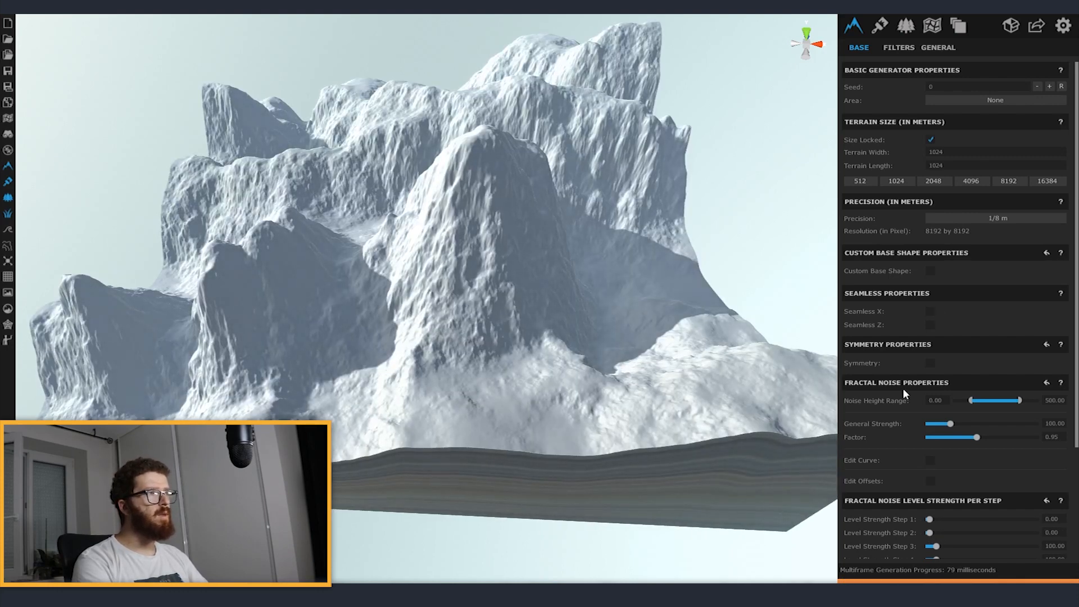
Step: Enable the custom base shape and flatten the entire terrain in shape editing mode
{"action": "left_click", "coordinate": [930, 271]}
{"action": "left_click", "coordinate": [954, 287]}
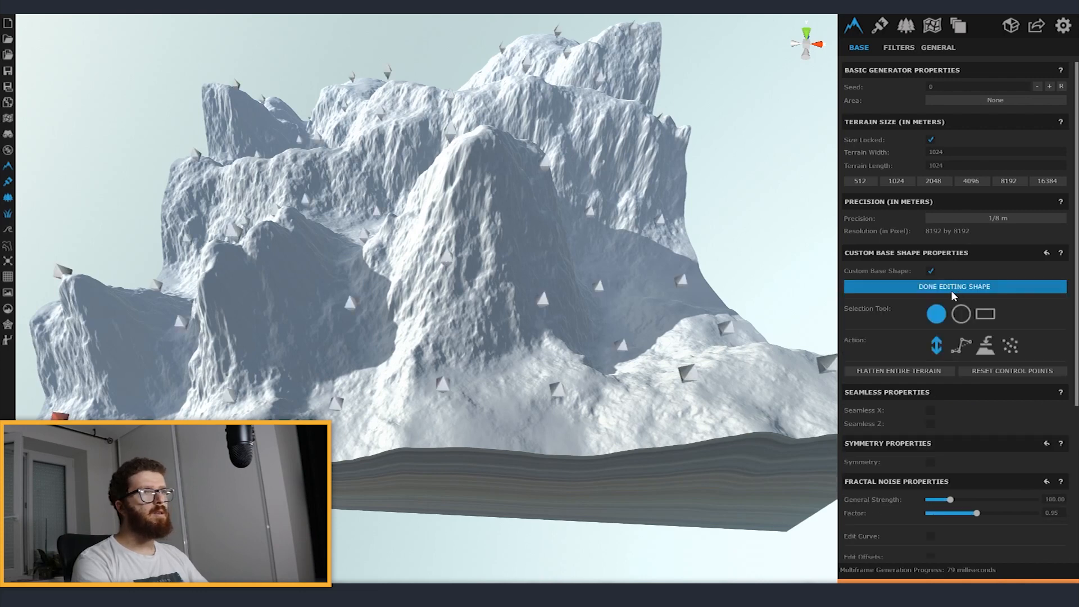
{"action": "left_click", "coordinate": [906, 379]}
{"action": "left_click", "coordinate": [606, 340]}
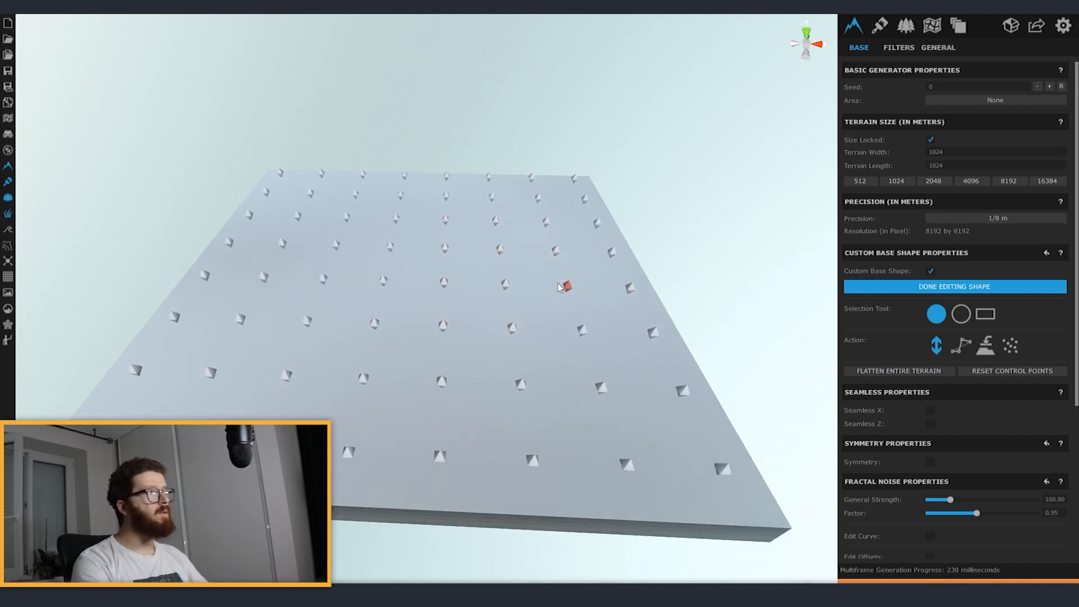
Step: Raise groups of terrain control points in three areas using the circular selection with a 512 radius
{"action": "left_click", "coordinate": [967, 315]}
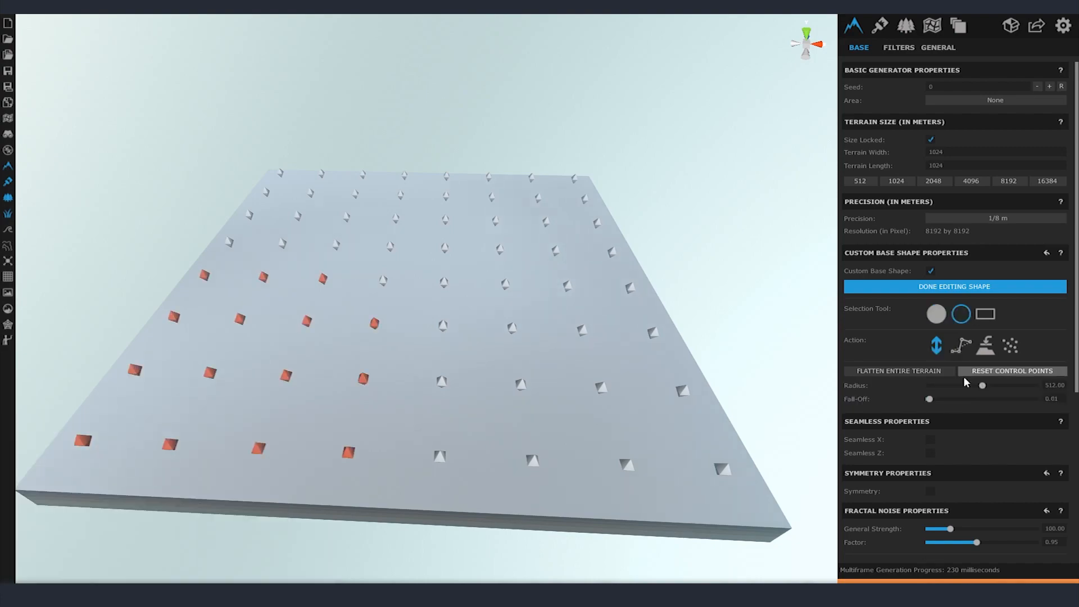
{"action": "left_click_drag", "start_coordinate": [500, 248], "coordinate": [503, 215]}
{"action": "left_click_drag", "start_coordinate": [607, 281], "coordinate": [604, 219]}
{"action": "left_click_drag", "start_coordinate": [303, 194], "coordinate": [303, 132]}
Step: Raise individual control points across the terrain to form separate rock peaks around an open valley, and finish editing the base shape
{"action": "left_click", "coordinate": [936, 314]}
{"action": "right_click_drag", "start_coordinate": [621, 146], "coordinate": [393, 213]}
{"action": "left_click_drag", "start_coordinate": [655, 210], "coordinate": [656, 190]}
{"action": "right_click_drag", "start_coordinate": [656, 190], "coordinate": [489, 308]}
{"action": "left_click_drag", "start_coordinate": [489, 308], "coordinate": [490, 293]}
{"action": "right_click_drag", "start_coordinate": [490, 293], "coordinate": [393, 269]}
{"action": "left_click_drag", "start_coordinate": [236, 232], "coordinate": [237, 197]}
{"action": "left_click_drag", "start_coordinate": [499, 250], "coordinate": [500, 229]}
{"action": "left_click_drag", "start_coordinate": [590, 234], "coordinate": [592, 207]}
{"action": "right_click_drag", "start_coordinate": [592, 207], "coordinate": [314, 265]}
{"action": "left_click_drag", "start_coordinate": [315, 264], "coordinate": [313, 251]}
{"action": "left_click_drag", "start_coordinate": [388, 245], "coordinate": [390, 222]}
{"action": "left_click_drag", "start_coordinate": [565, 326], "coordinate": [567, 294]}
{"action": "right_click_drag", "start_coordinate": [567, 295], "coordinate": [377, 326]}
{"action": "left_click_drag", "start_coordinate": [378, 326], "coordinate": [378, 310]}
{"action": "left_click_drag", "start_coordinate": [495, 298], "coordinate": [496, 281]}
{"action": "left_click_drag", "start_coordinate": [607, 293], "coordinate": [611, 262]}
{"action": "left_click_drag", "start_coordinate": [714, 303], "coordinate": [714, 268]}
{"action": "right_click_drag", "start_coordinate": [715, 268], "coordinate": [612, 235]}
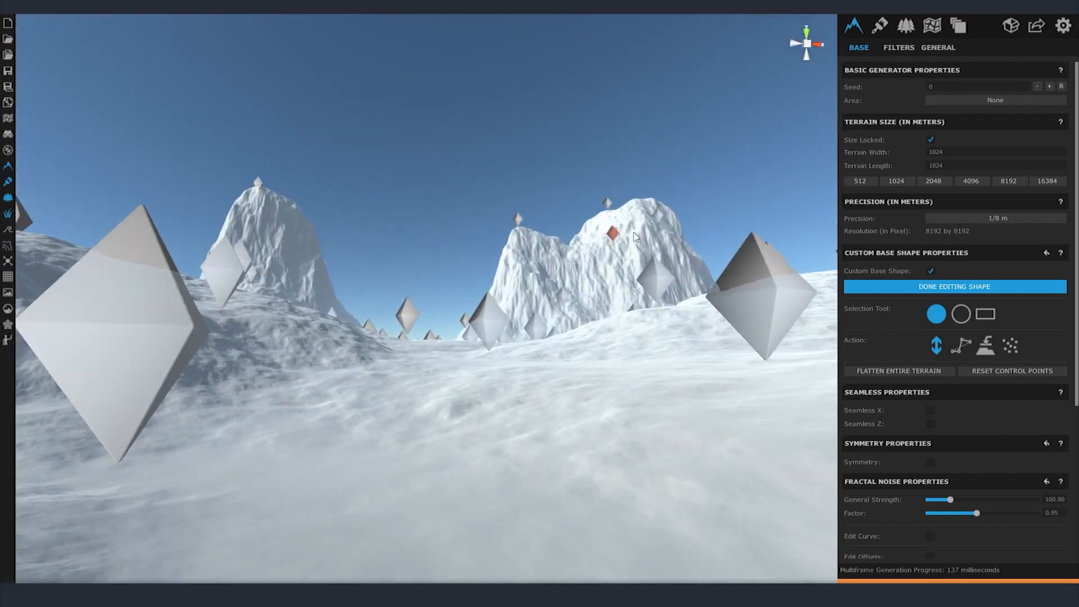
{"action": "left_click", "coordinate": [941, 287]}
{"action": "right_click_drag", "start_coordinate": [506, 304], "coordinate": [451, 270]}
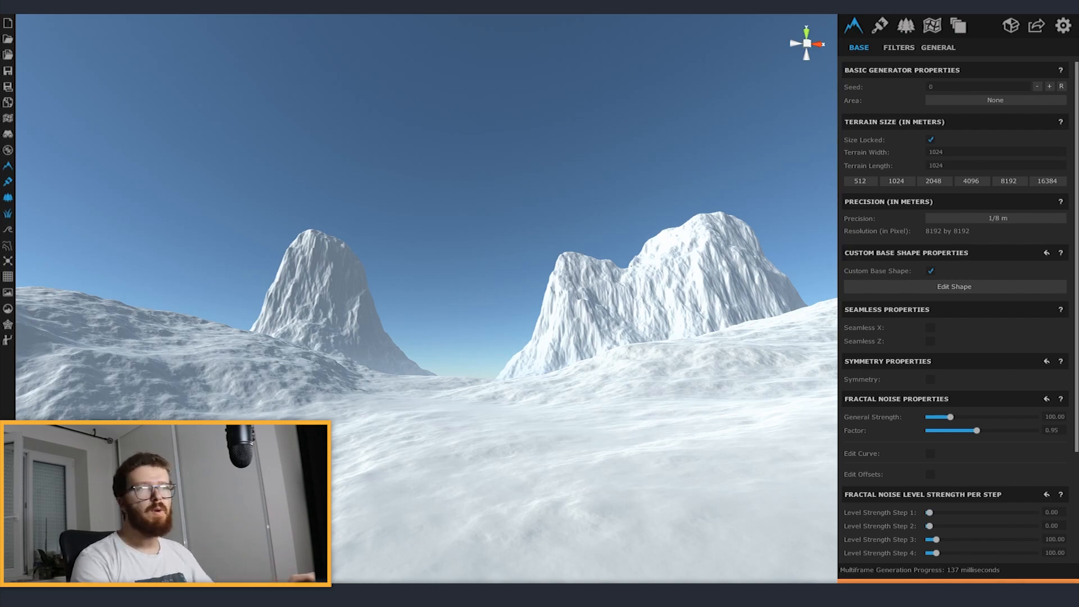
Step: Add the Mountains filter from the Hills category to the terrain with a general strength of 102.63
{"action": "left_click", "coordinate": [903, 49]}
{"action": "left_click", "coordinate": [921, 236]}
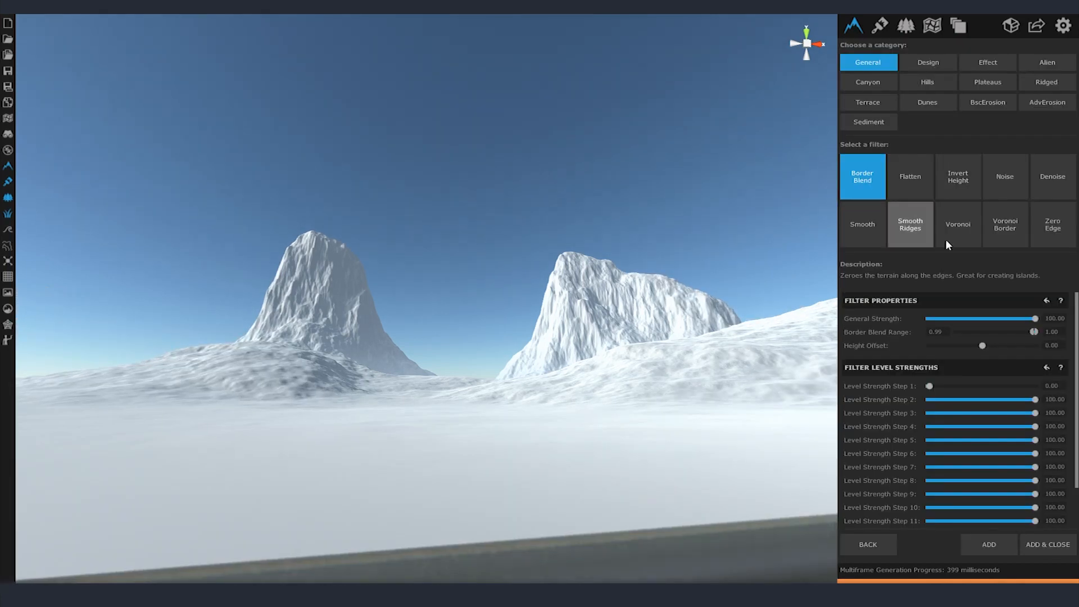
{"action": "left_click", "coordinate": [868, 122]}
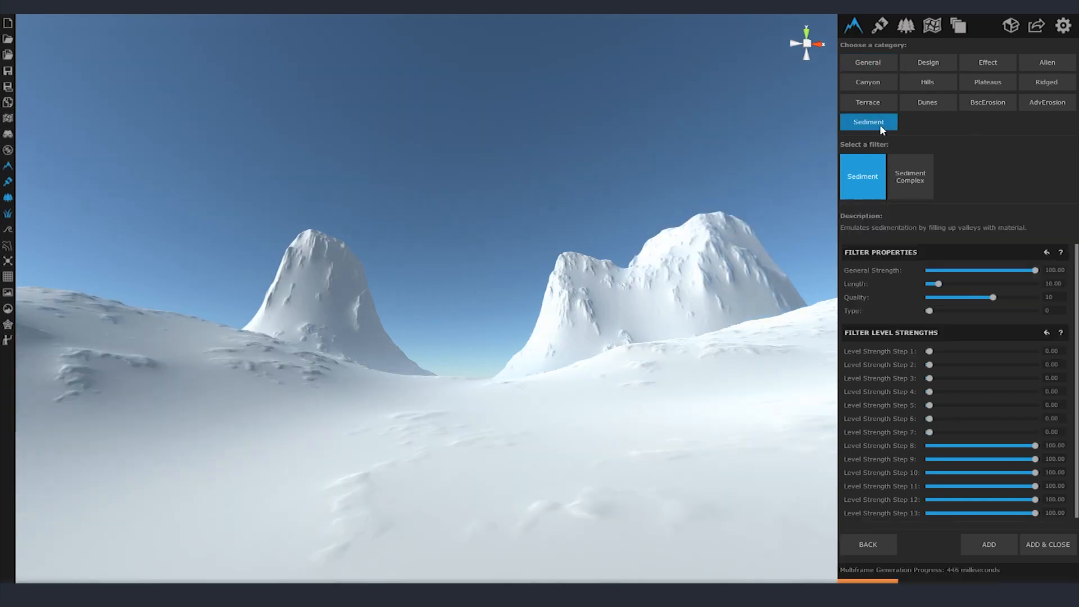
{"action": "left_click", "coordinate": [927, 82]}
{"action": "left_click", "coordinate": [957, 176]}
{"action": "left_click", "coordinate": [862, 224]}
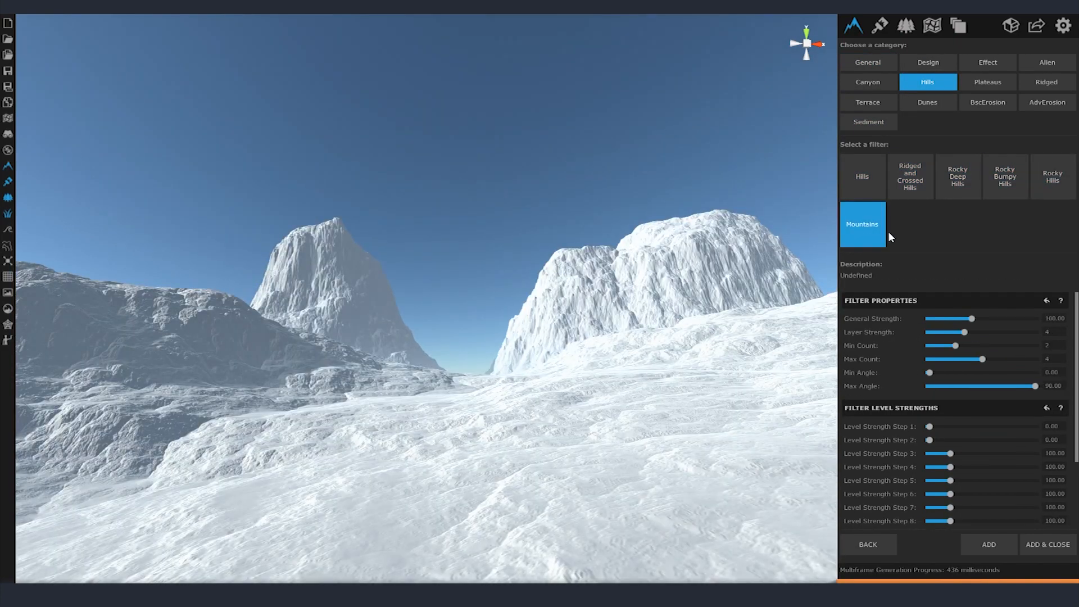
{"action": "left_click_drag", "start_coordinate": [971, 319], "coordinate": [972, 320]}
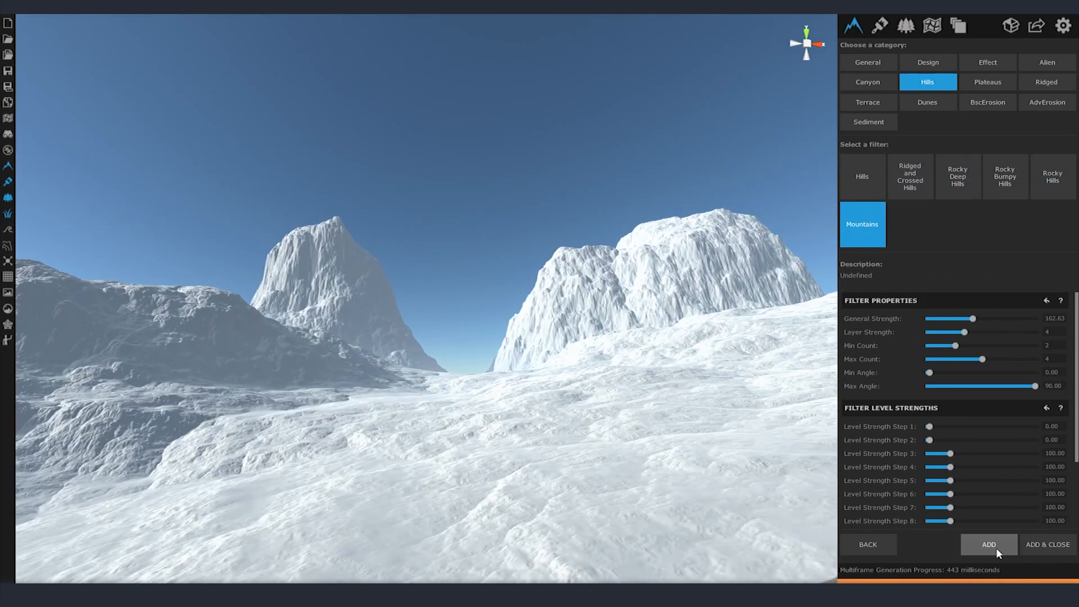
{"action": "left_click", "coordinate": [996, 549]}
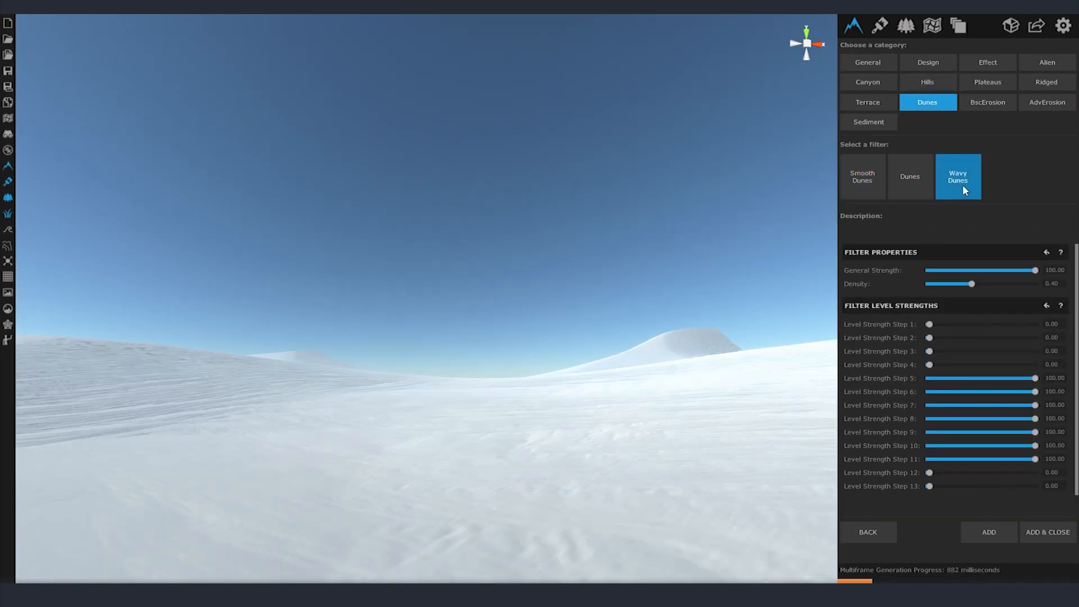
Step: Add the Wavy Dunes filter in the Dunes layer and limit it to a 0 to 39.16 slope range with 0.20 lower smoothness
{"action": "left_click", "coordinate": [989, 544]}
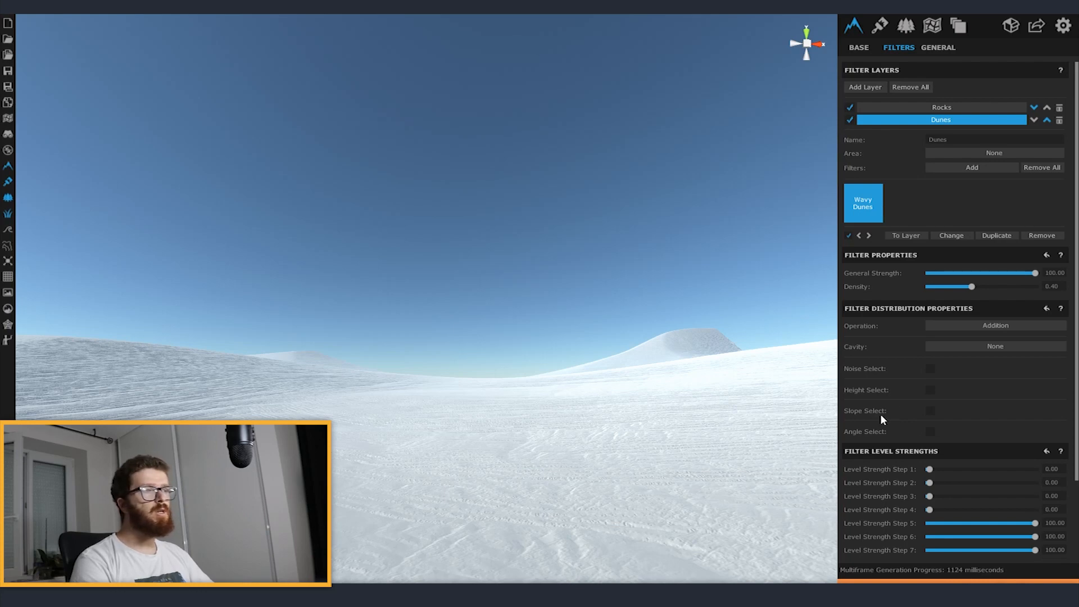
{"action": "left_click", "coordinate": [930, 410]}
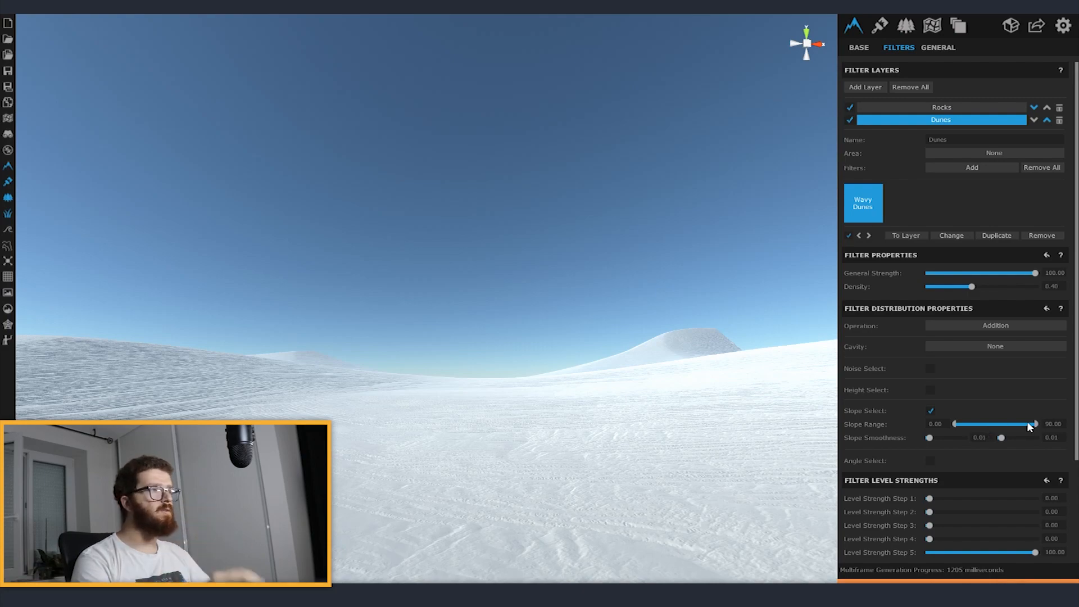
{"action": "left_click_drag", "start_coordinate": [1035, 424], "coordinate": [992, 425]}
{"action": "left_click_drag", "start_coordinate": [929, 437], "coordinate": [935, 438]}
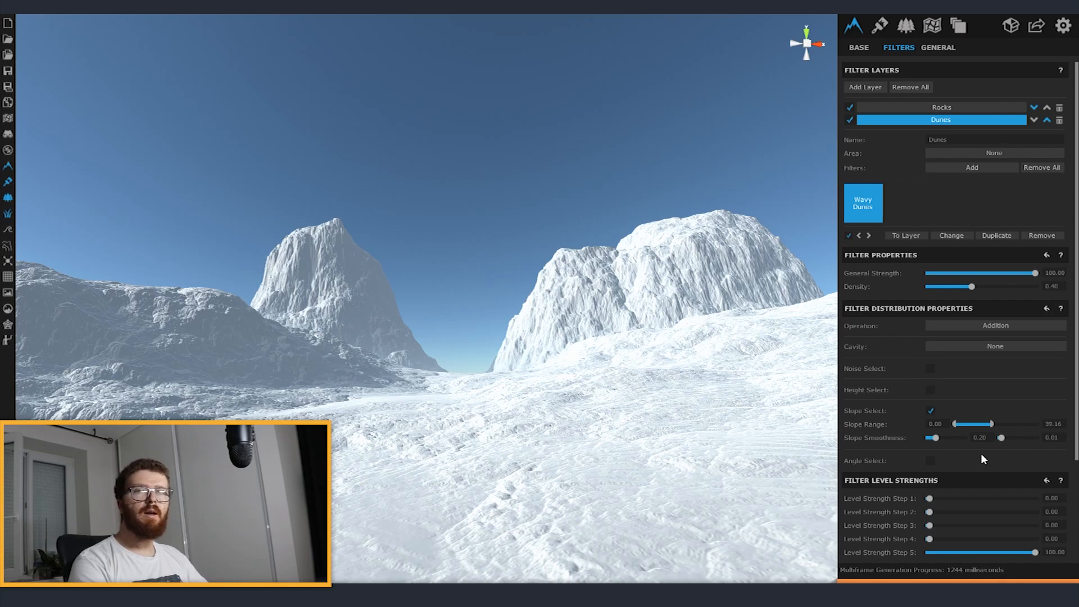
Step: Create a texture layer named Rocks with the library's Texture_ asset and set its tile size to 20
{"action": "left_click", "coordinate": [880, 27]}
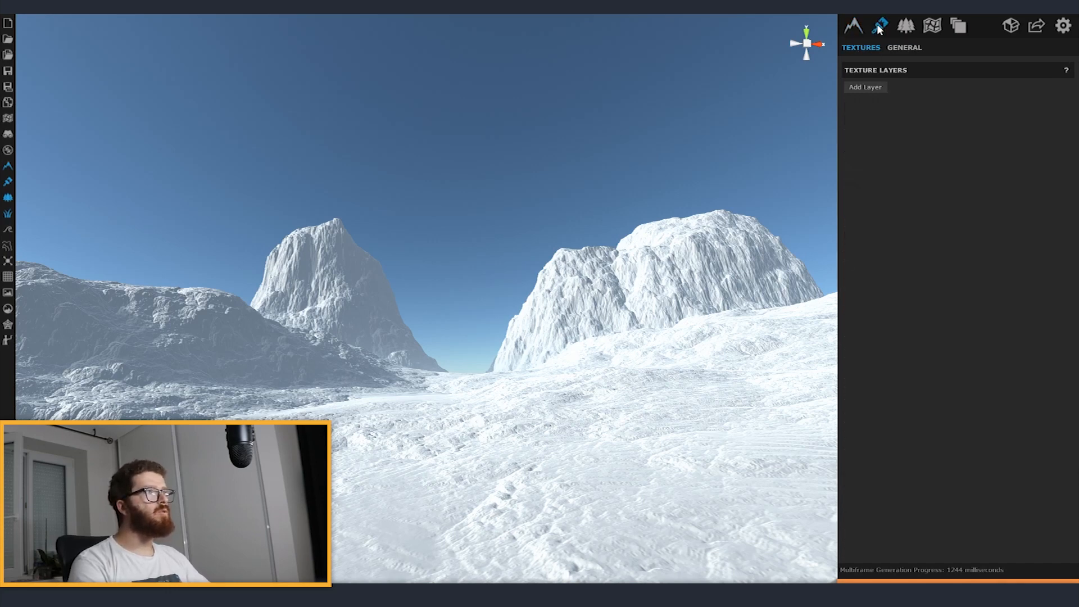
{"action": "left_click", "coordinate": [866, 87]}
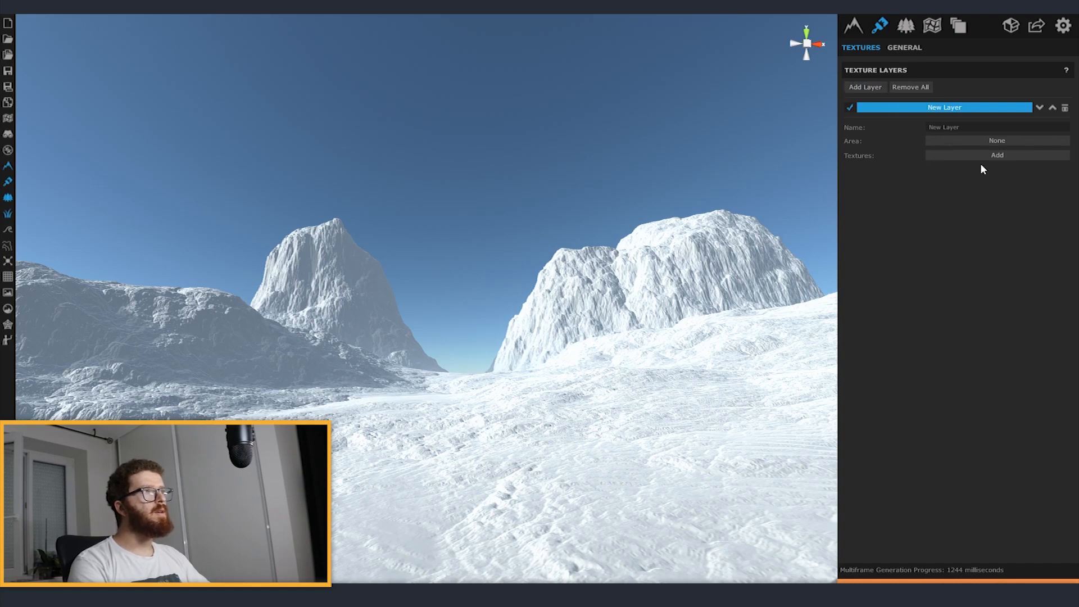
{"action": "left_click", "coordinate": [929, 155]}
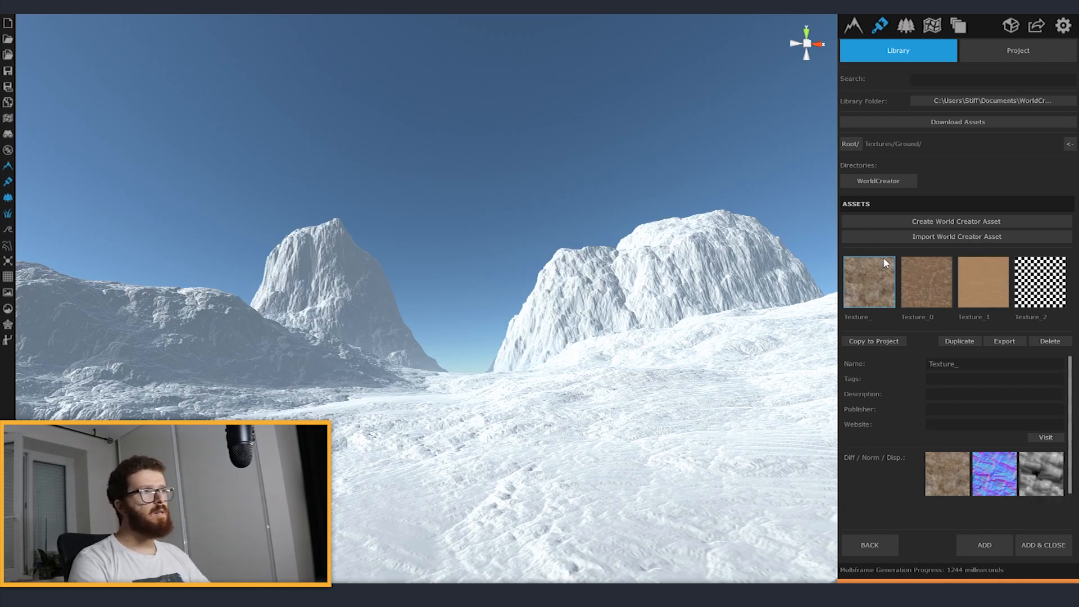
{"action": "left_click", "coordinate": [980, 548]}
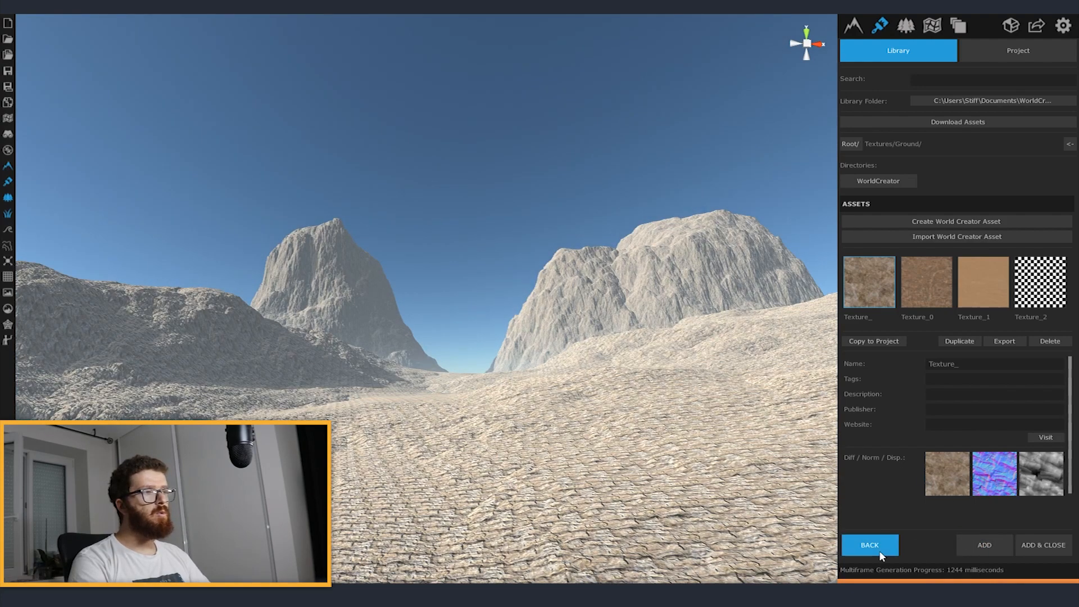
{"action": "left_click", "coordinate": [879, 549]}
{"action": "left_click", "coordinate": [1045, 332]}
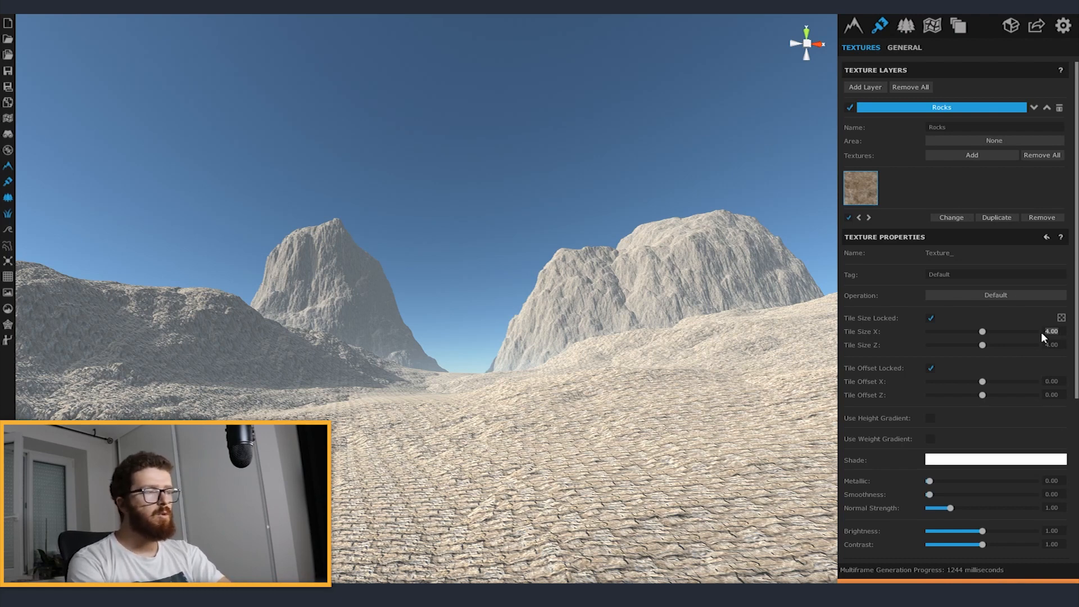
{"action": "type", "text": "20"}
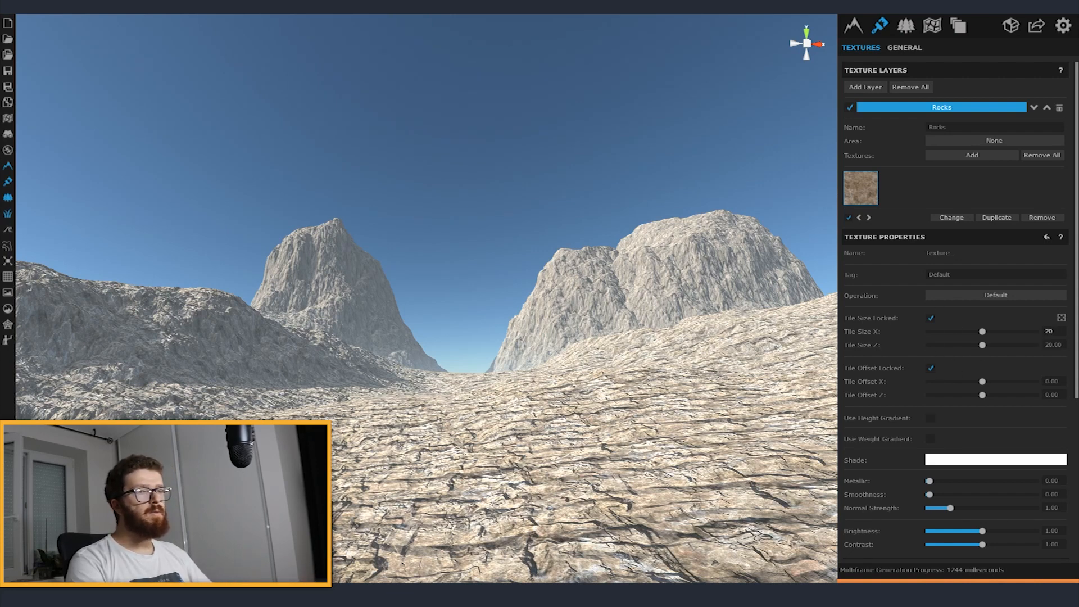
Step: Check the desert reference image in Snipping Tool, and set the Rocks texture's shade to the brown 7A695A
{"action": "key", "text": "alt+Tab"}
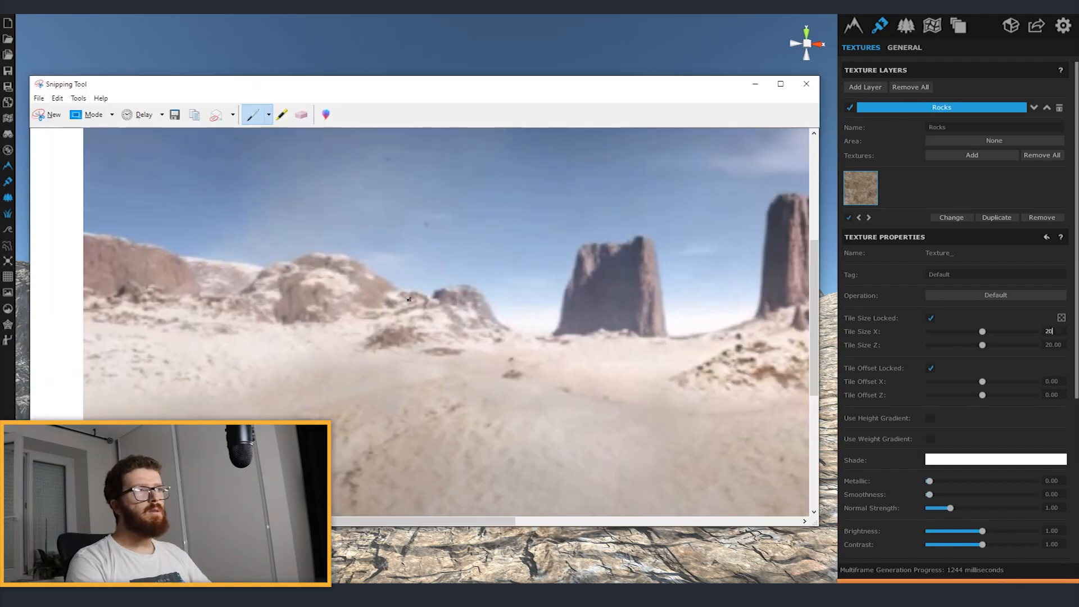
{"action": "left_click_drag", "start_coordinate": [440, 91], "coordinate": [605, 100]}
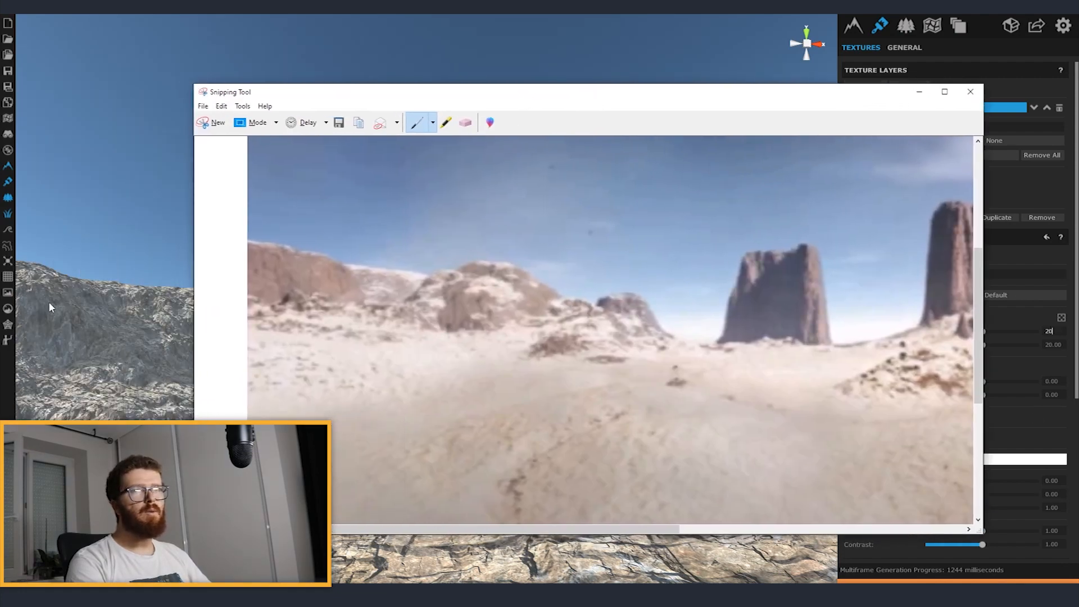
{"action": "left_click", "coordinate": [920, 92]}
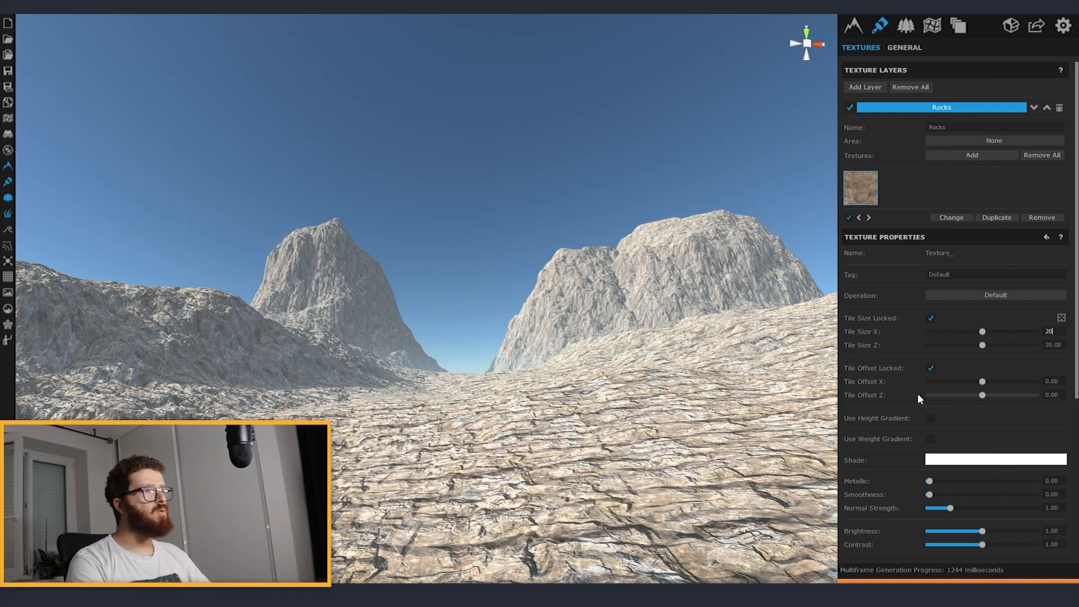
{"action": "left_click", "coordinate": [956, 464]}
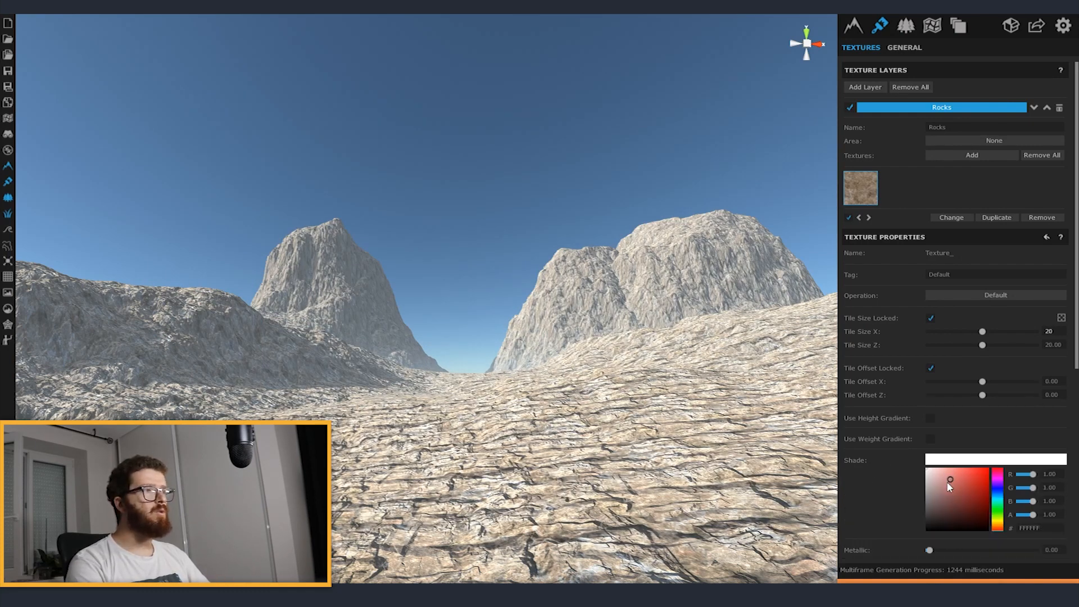
{"action": "left_click", "coordinate": [998, 527]}
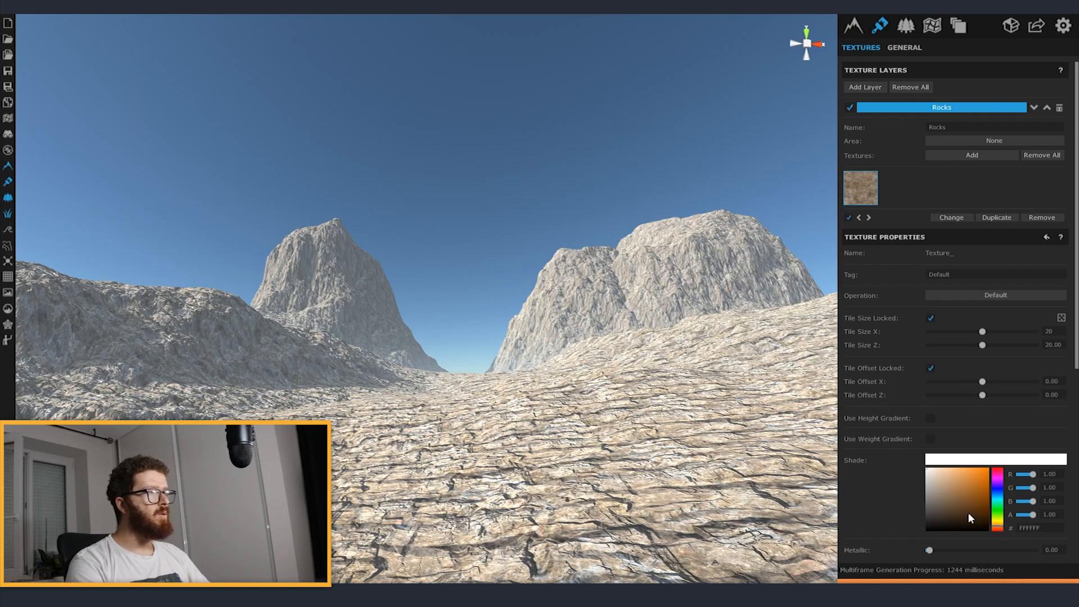
{"action": "left_click_drag", "start_coordinate": [946, 486], "coordinate": [941, 499]}
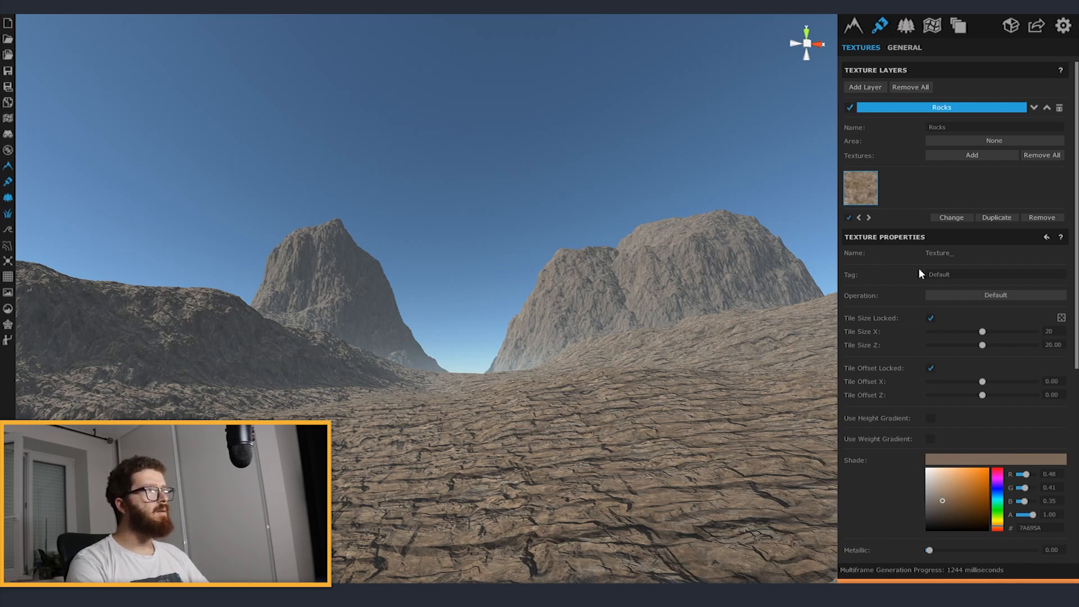
Step: Create a second texture layer named Sand and add the library's Texture_1 asset to it
{"action": "left_click", "coordinate": [871, 86]}
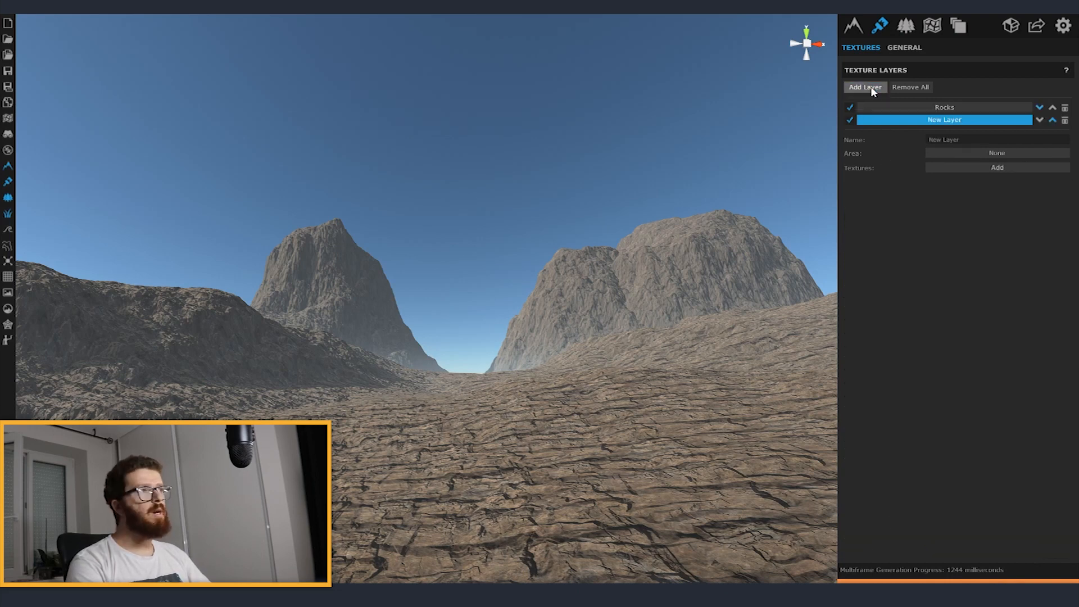
{"action": "left_click", "coordinate": [998, 168]}
{"action": "left_click_drag", "start_coordinate": [968, 139], "coordinate": [910, 139]}
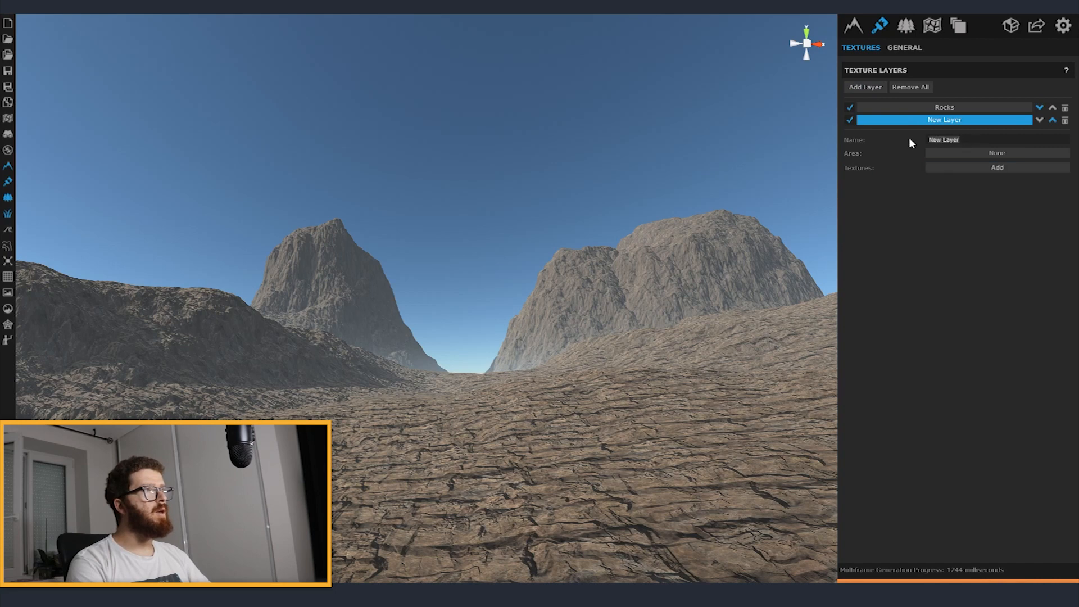
{"action": "type", "text": "Sand"}
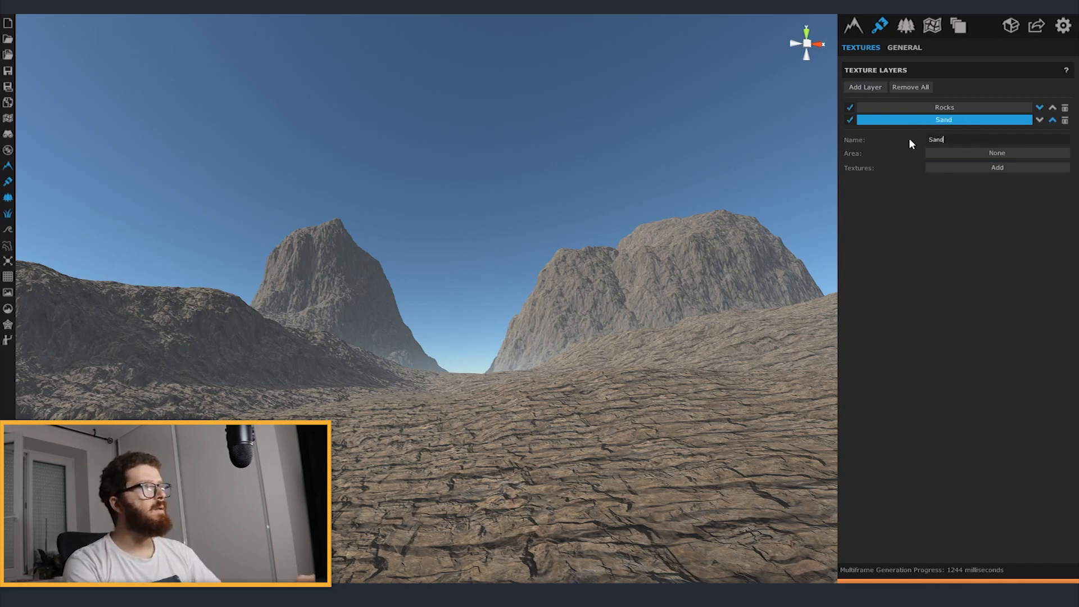
{"action": "left_click", "coordinate": [992, 169]}
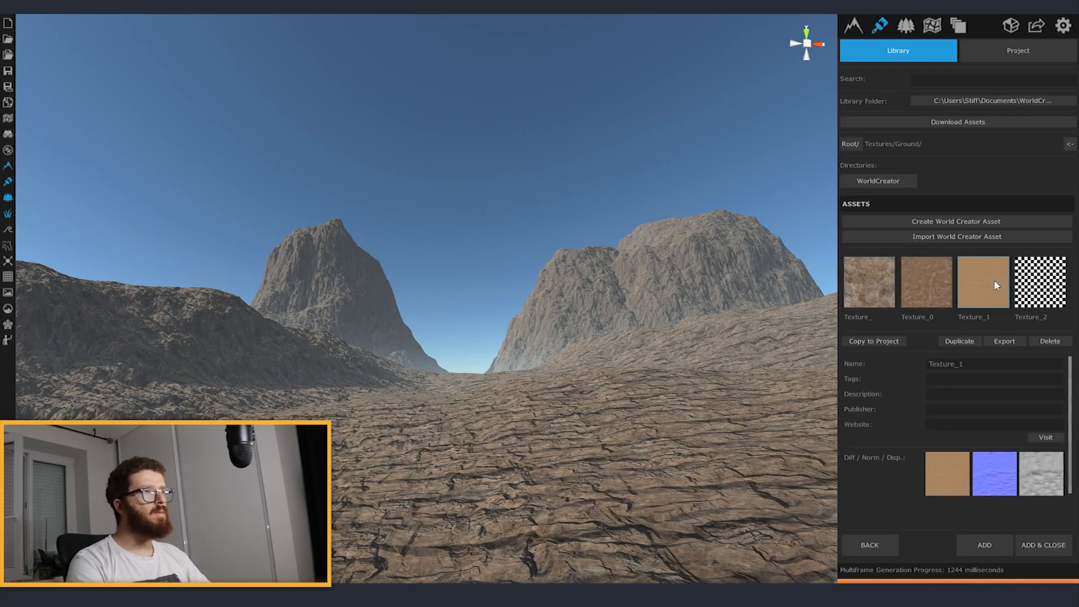
{"action": "left_click", "coordinate": [983, 548]}
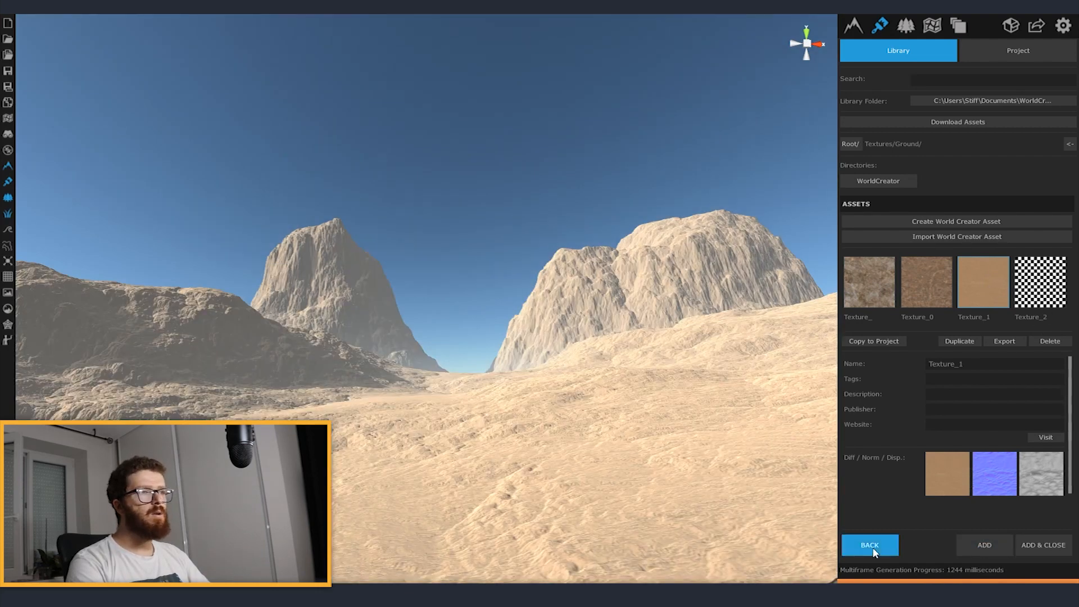
{"action": "left_click", "coordinate": [871, 546]}
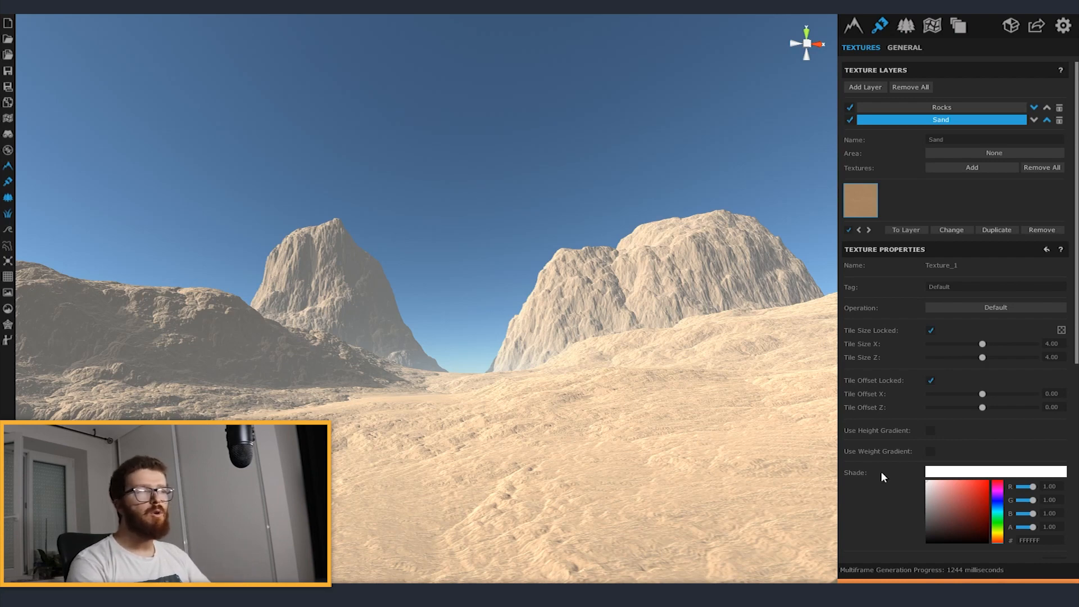
Step: Limit the Sand texture to a 0 to 36.7 slope range with slope smoothness values of 0.12 and 0.15
{"action": "scroll", "coordinate": [886, 458], "scroll_direction": "down", "scroll_amount": 5}
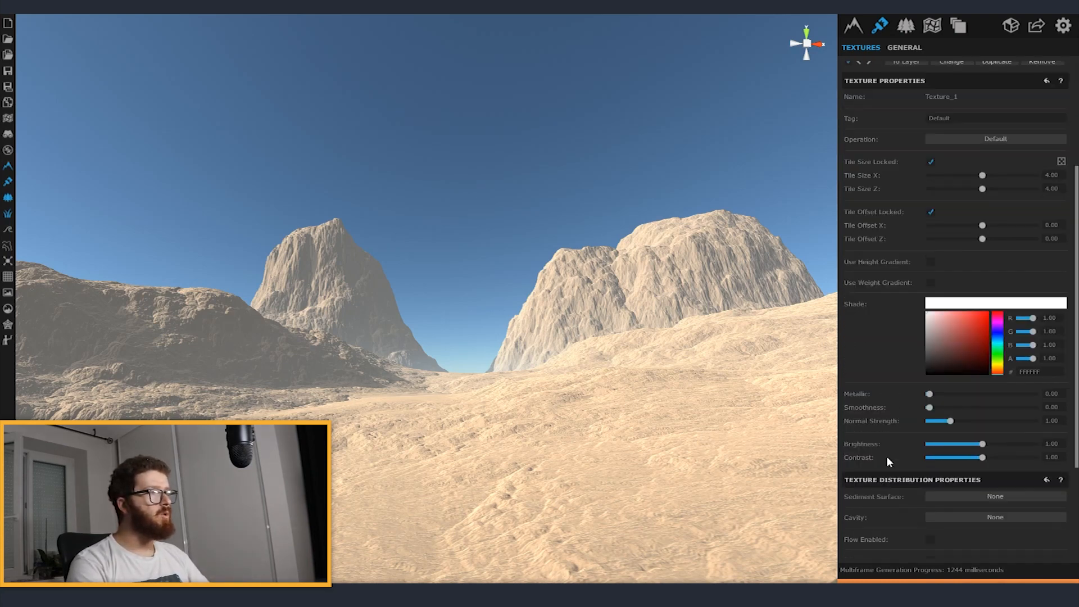
{"action": "scroll", "coordinate": [885, 458], "scroll_direction": "down", "scroll_amount": 2}
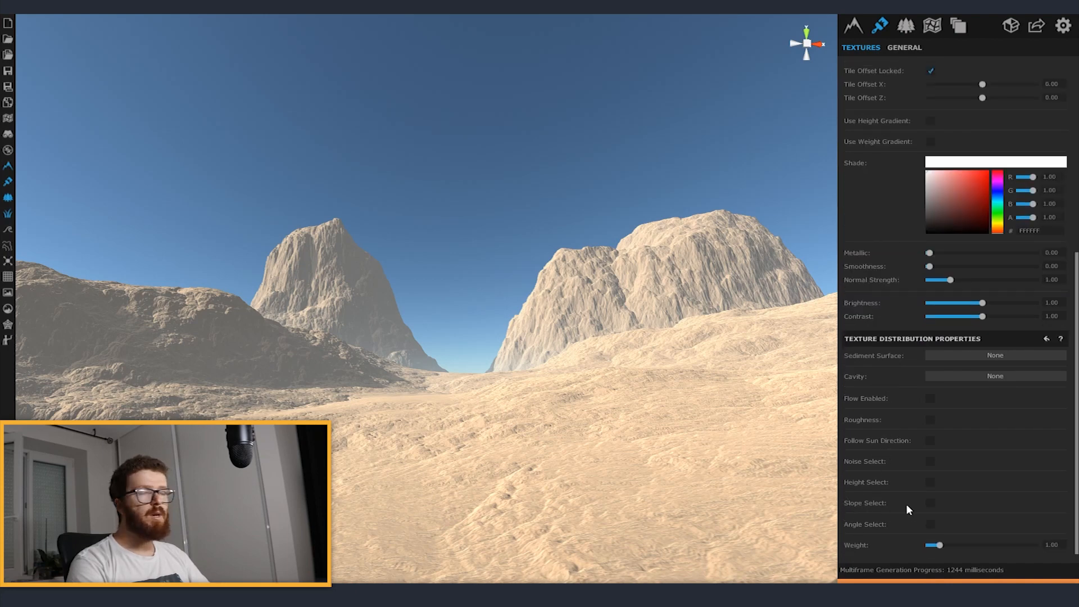
{"action": "left_click", "coordinate": [930, 504]}
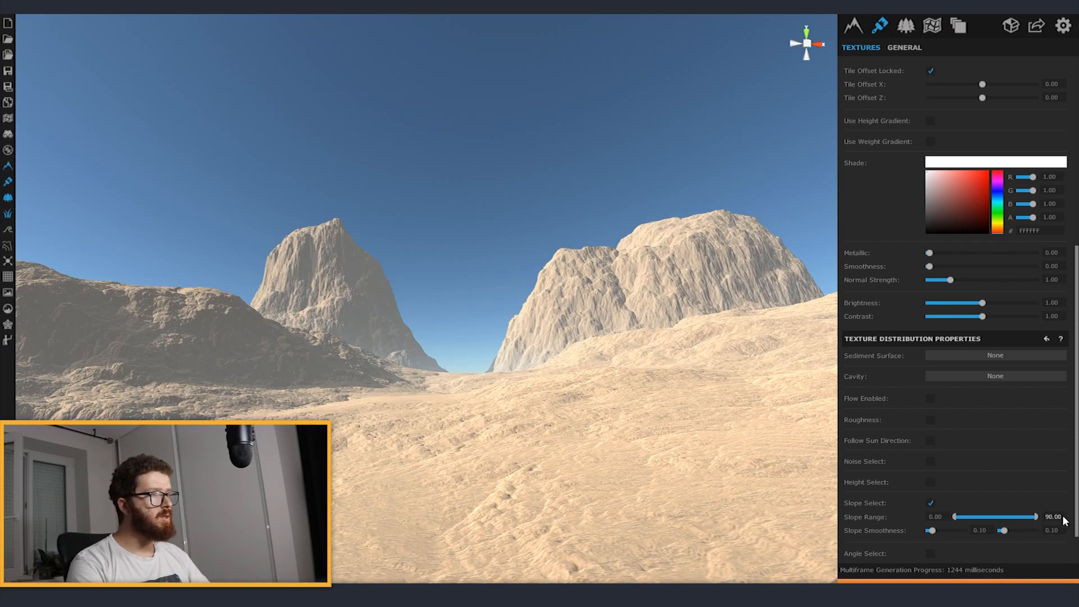
{"action": "type", "text": "36"}
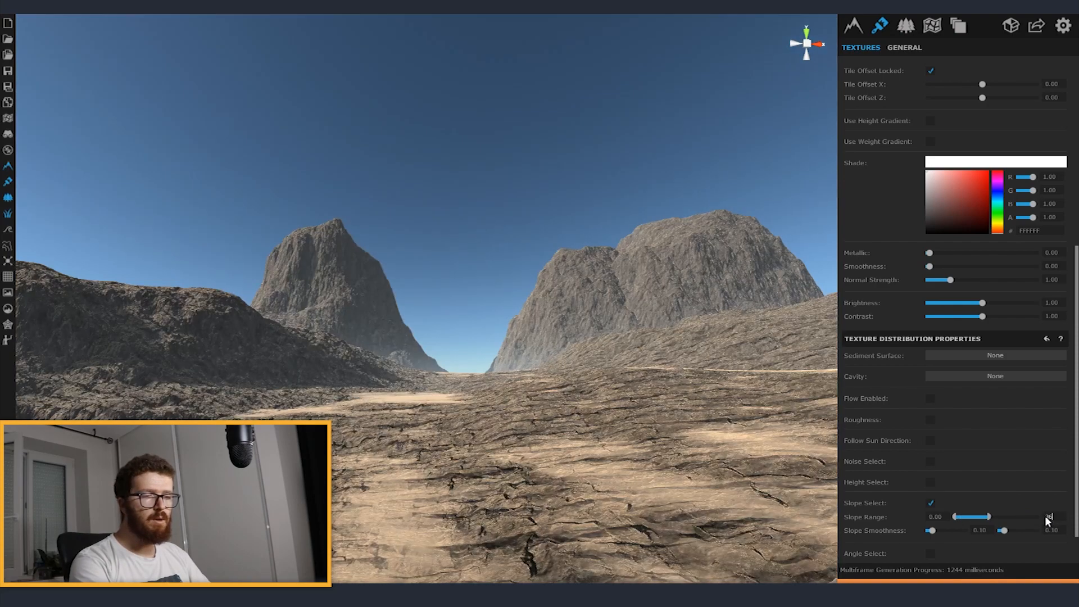
{"action": "type", "text": ".7"}
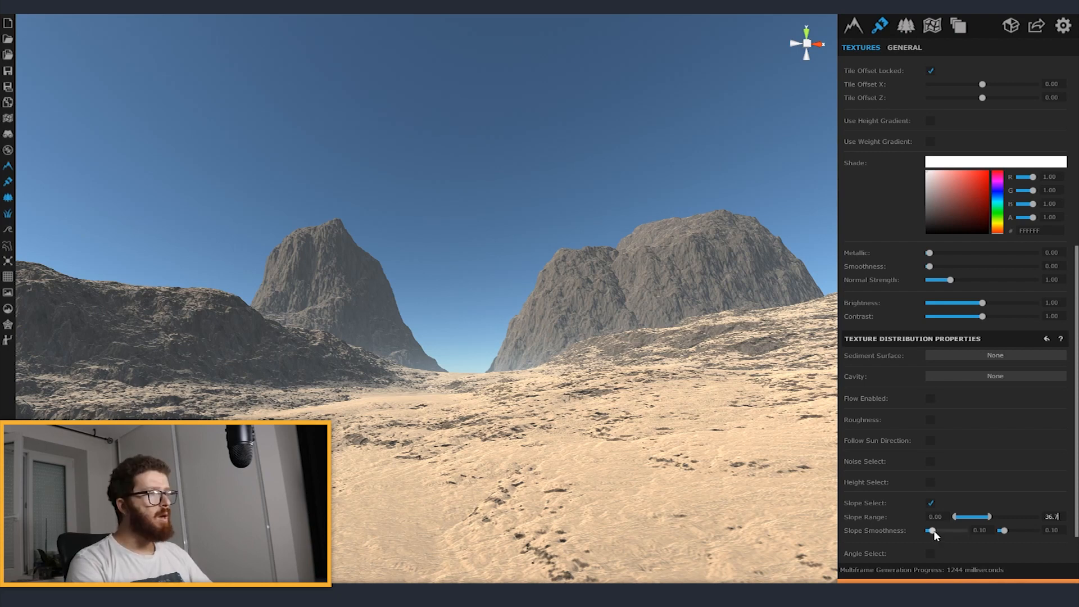
{"action": "left_click_drag", "start_coordinate": [933, 531], "coordinate": [934, 531]}
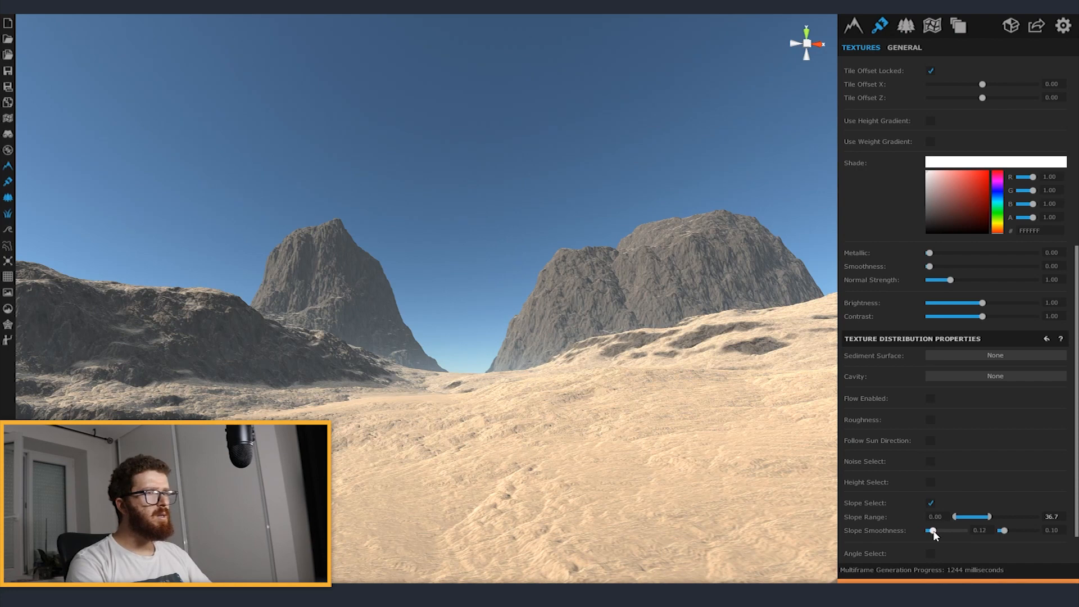
{"action": "left_click_drag", "start_coordinate": [1004, 531], "coordinate": [1007, 531]}
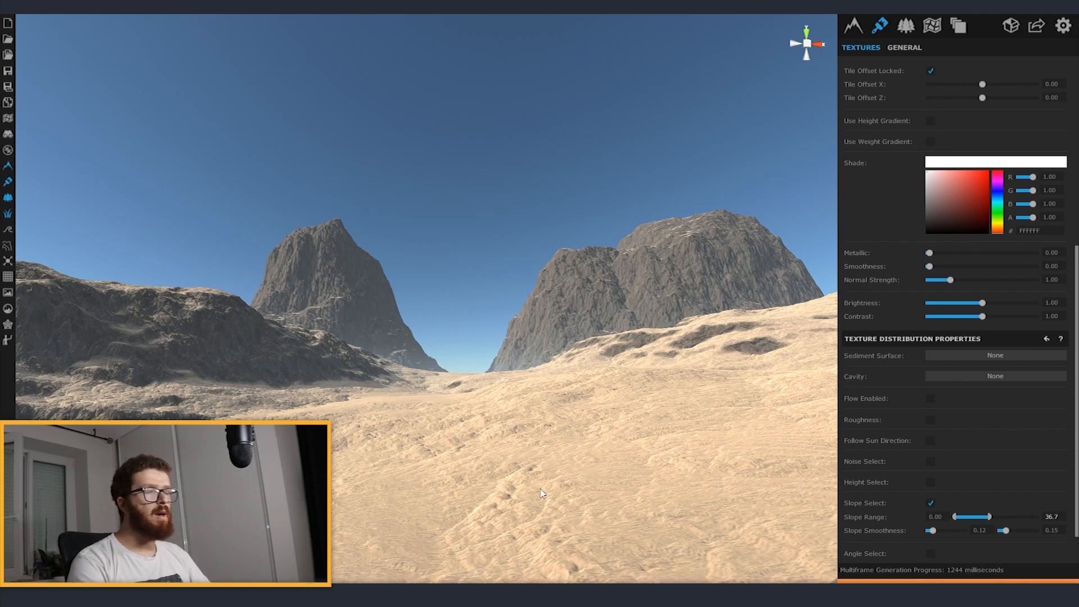
{"action": "key", "text": "Return"}
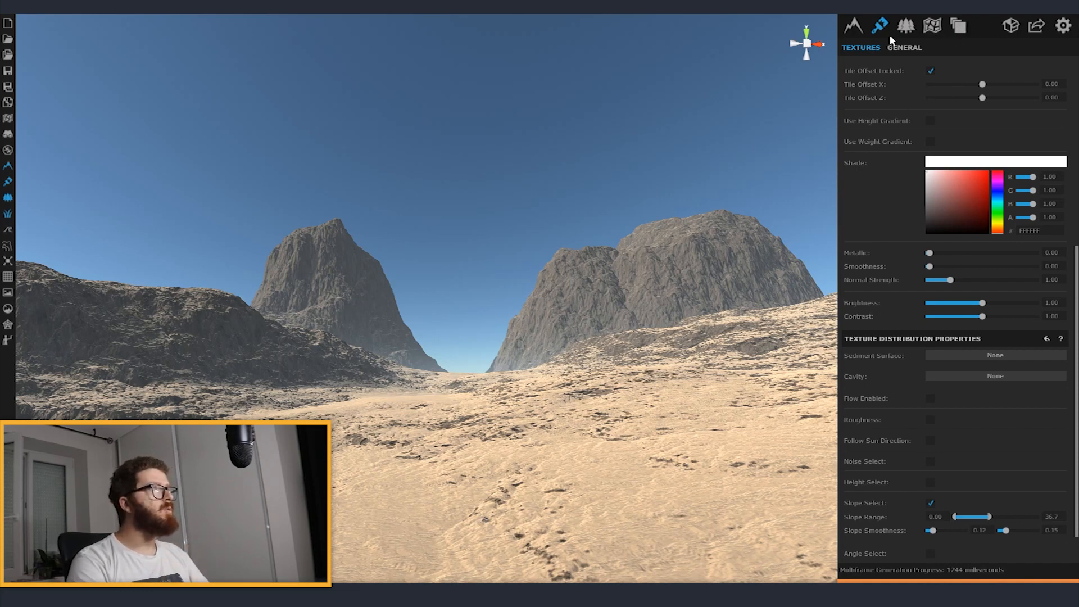
Step: Create a third texture layer named Gravel and add the library's Texture_2 asset to it
{"action": "scroll", "coordinate": [879, 207], "scroll_direction": "up", "scroll_amount": 6}
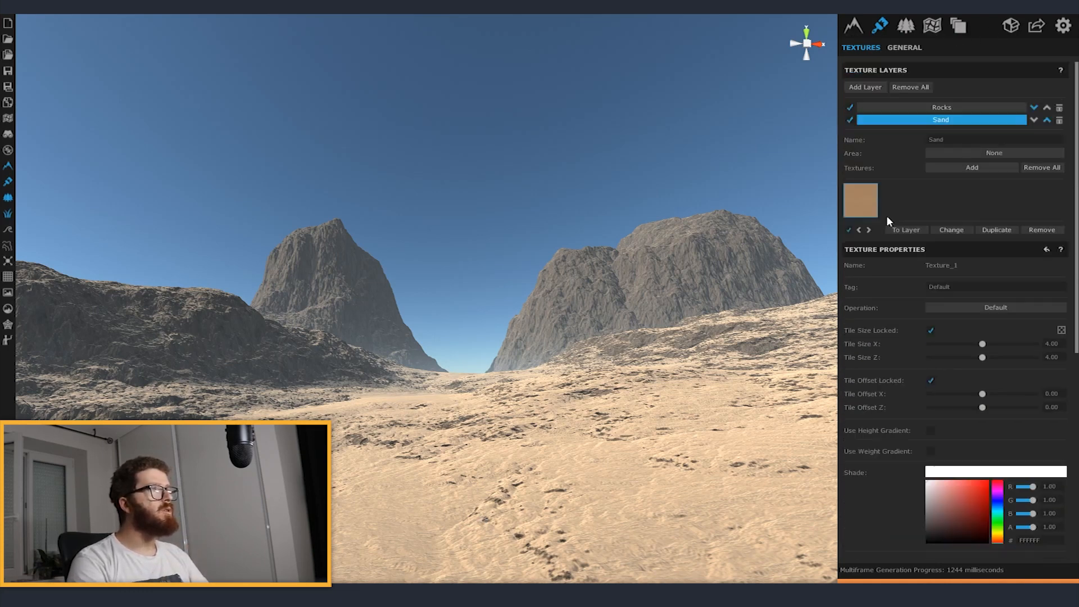
{"action": "left_click", "coordinate": [866, 87]}
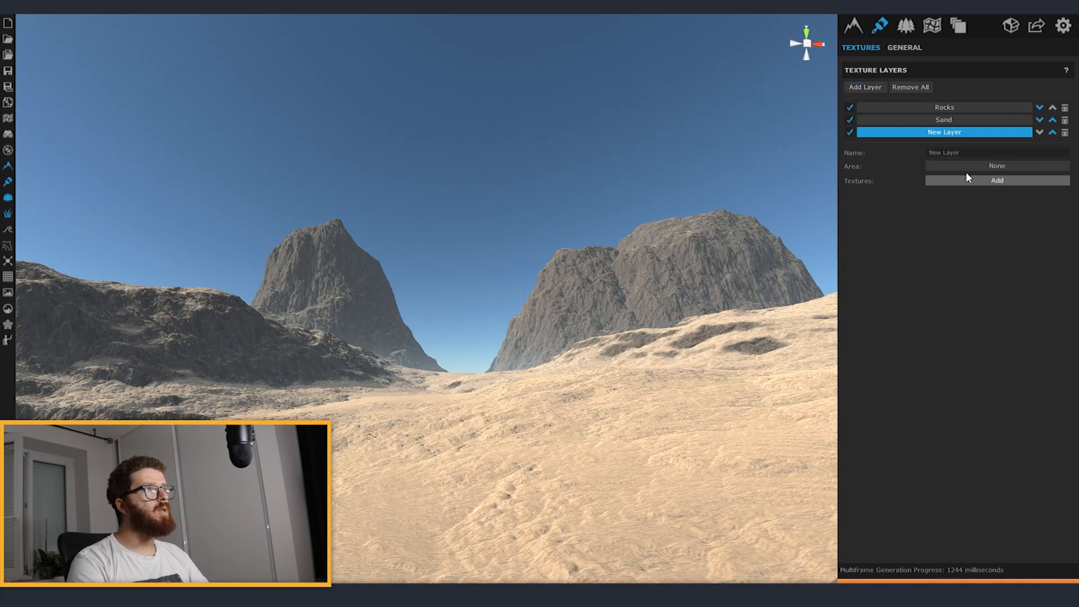
{"action": "type", "text": "Gravel"}
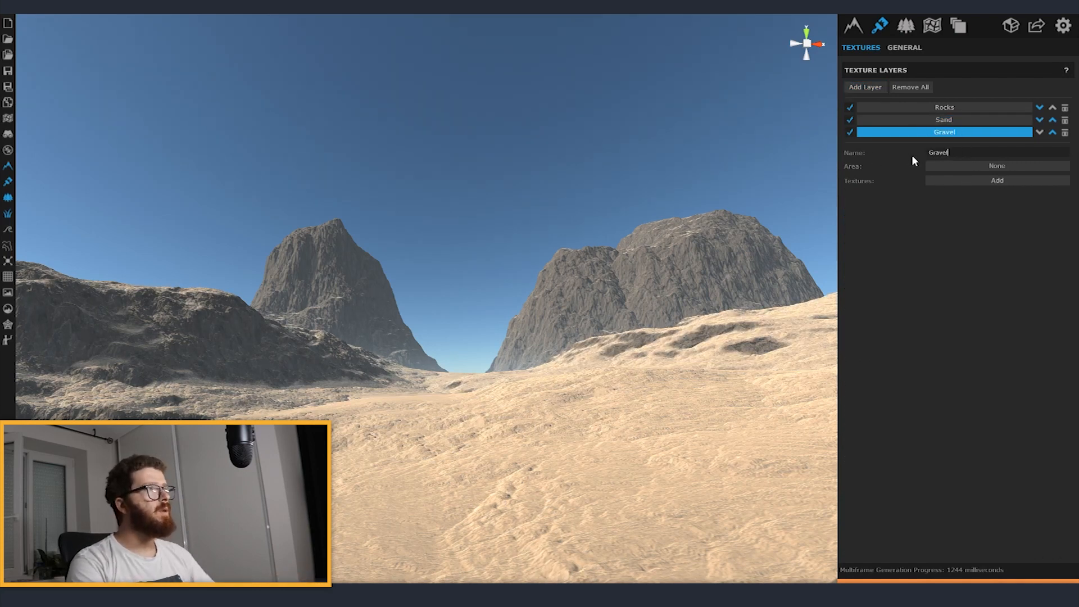
{"action": "left_click", "coordinate": [984, 180]}
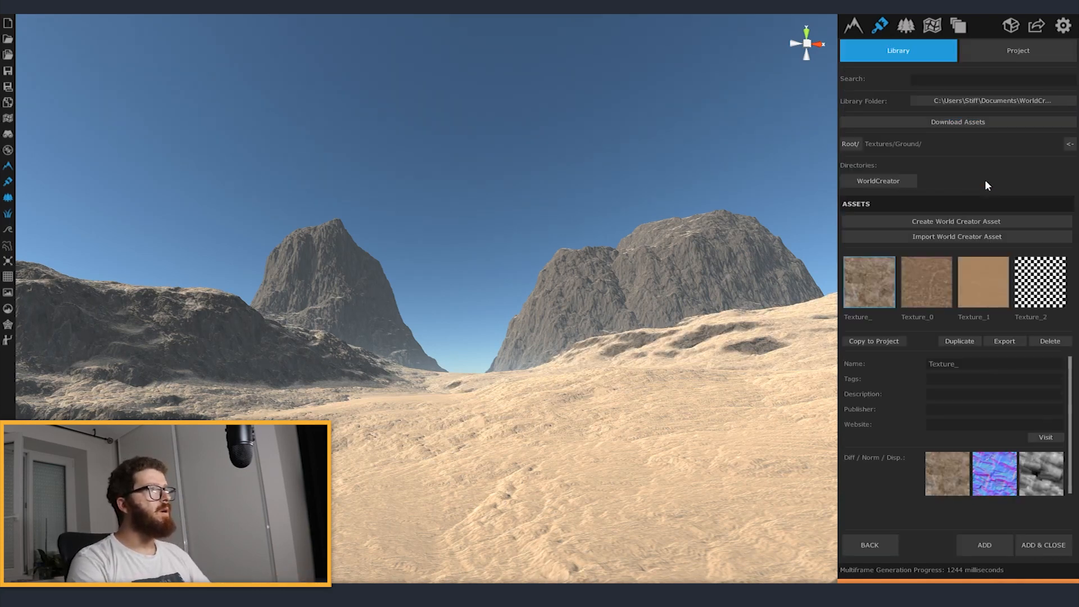
{"action": "left_click", "coordinate": [1037, 288]}
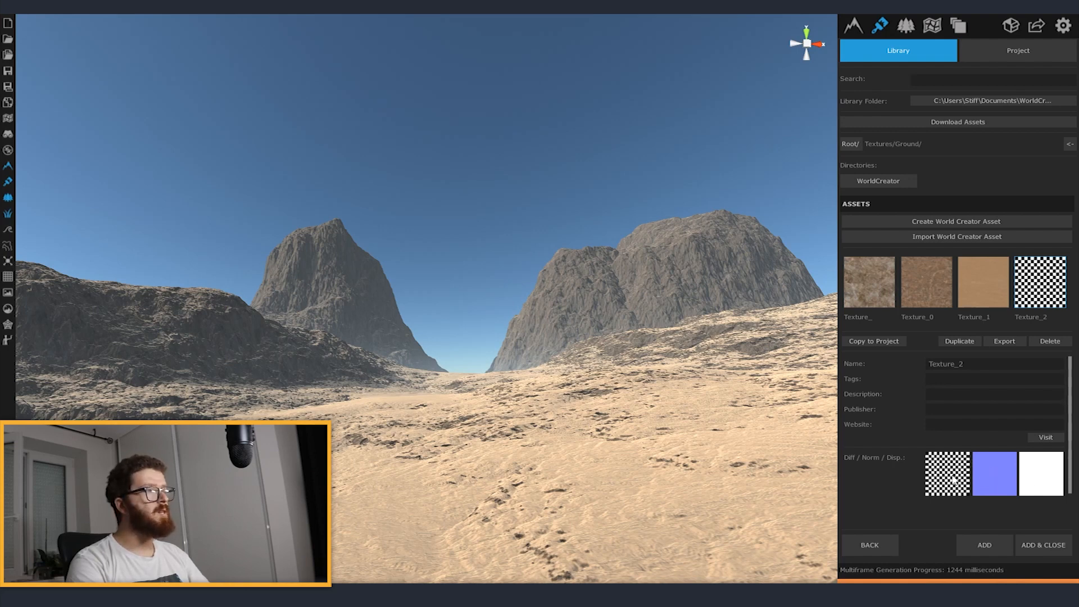
{"action": "left_click", "coordinate": [976, 543]}
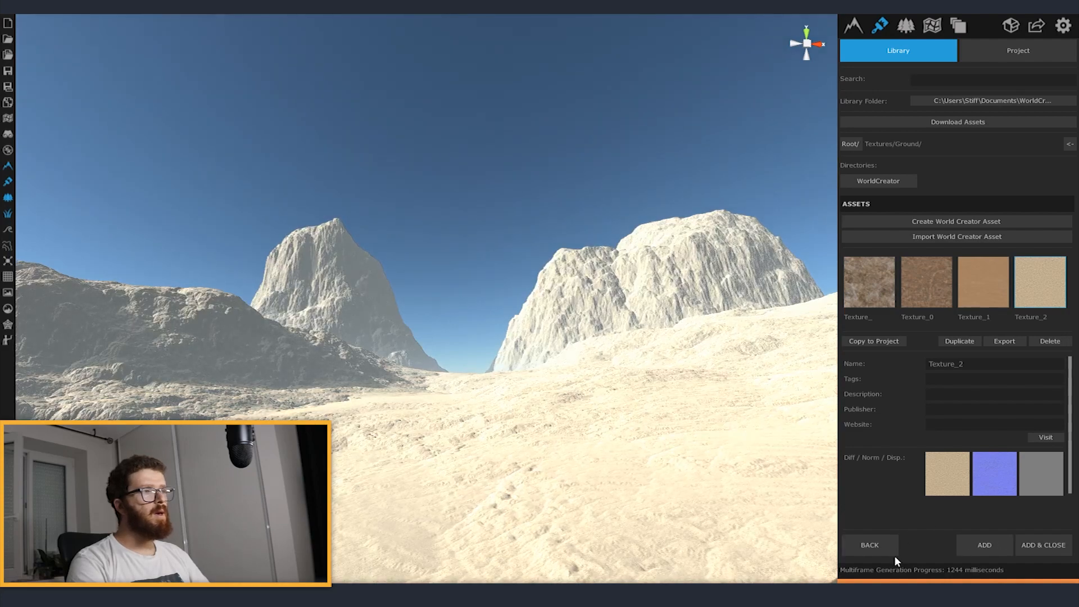
{"action": "left_click", "coordinate": [882, 549]}
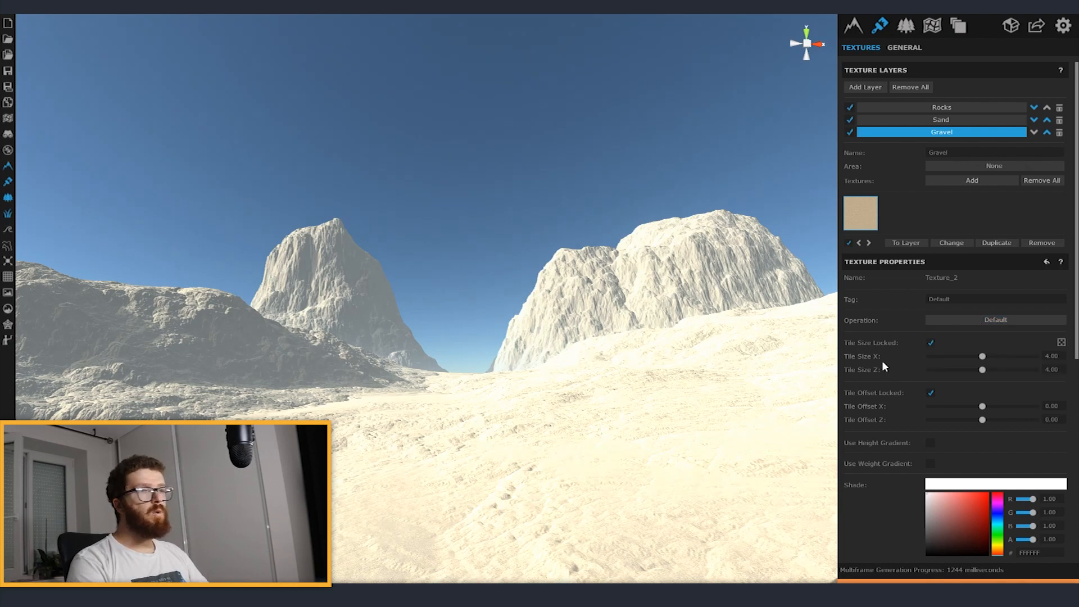
Step: Set the Gravel texture's cavity to Concave and switch the Gravel layer off and on to compare its effect
{"action": "scroll", "coordinate": [882, 360], "scroll_direction": "down", "scroll_amount": 3}
{"action": "scroll", "coordinate": [871, 413], "scroll_direction": "down", "scroll_amount": 1}
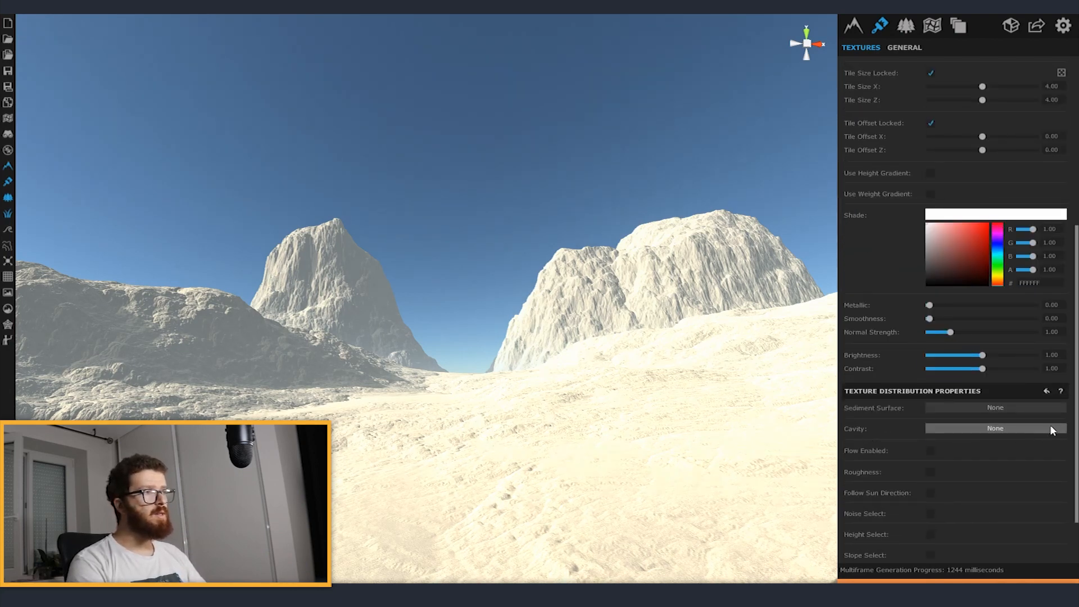
{"action": "left_click", "coordinate": [1005, 429]}
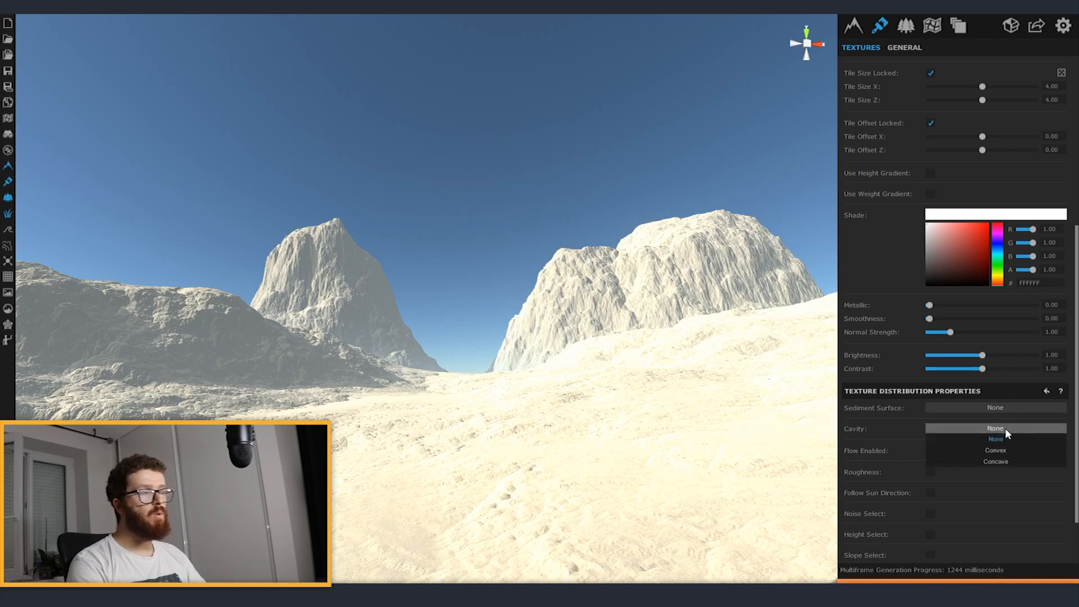
{"action": "left_click", "coordinate": [996, 461]}
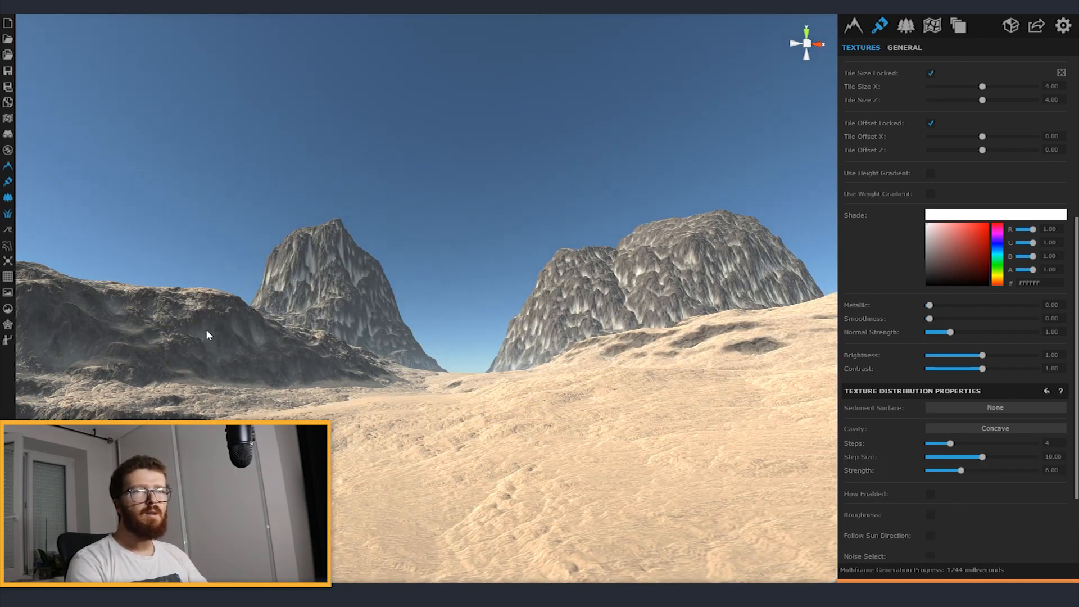
{"action": "scroll", "coordinate": [892, 274], "scroll_direction": "up", "scroll_amount": 3}
{"action": "scroll", "coordinate": [892, 274], "scroll_direction": "up", "scroll_amount": 2}
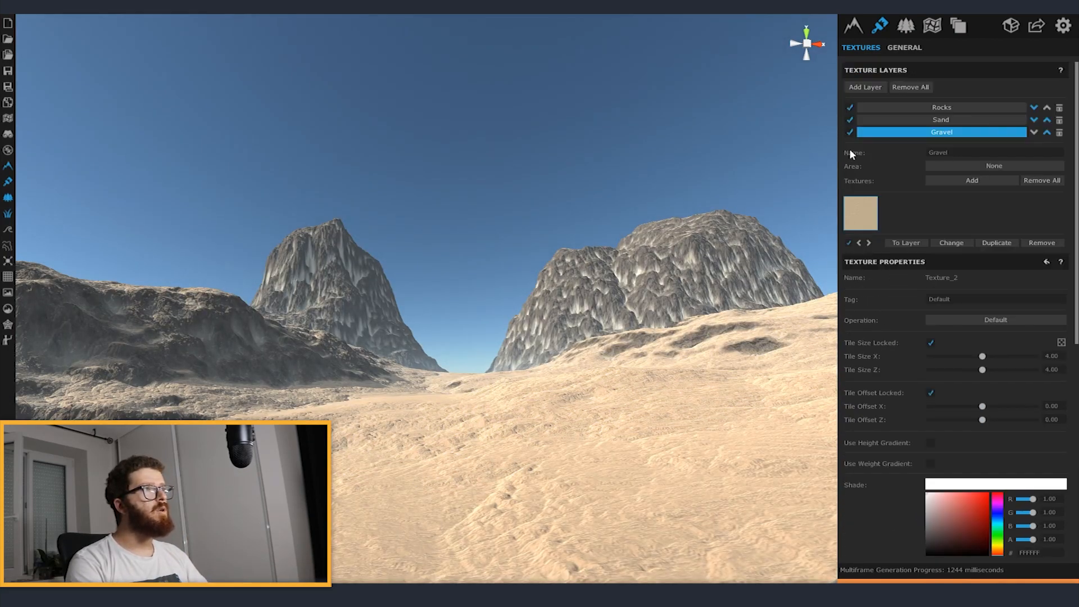
{"action": "left_click", "coordinate": [848, 133]}
{"action": "left_click", "coordinate": [848, 133]}
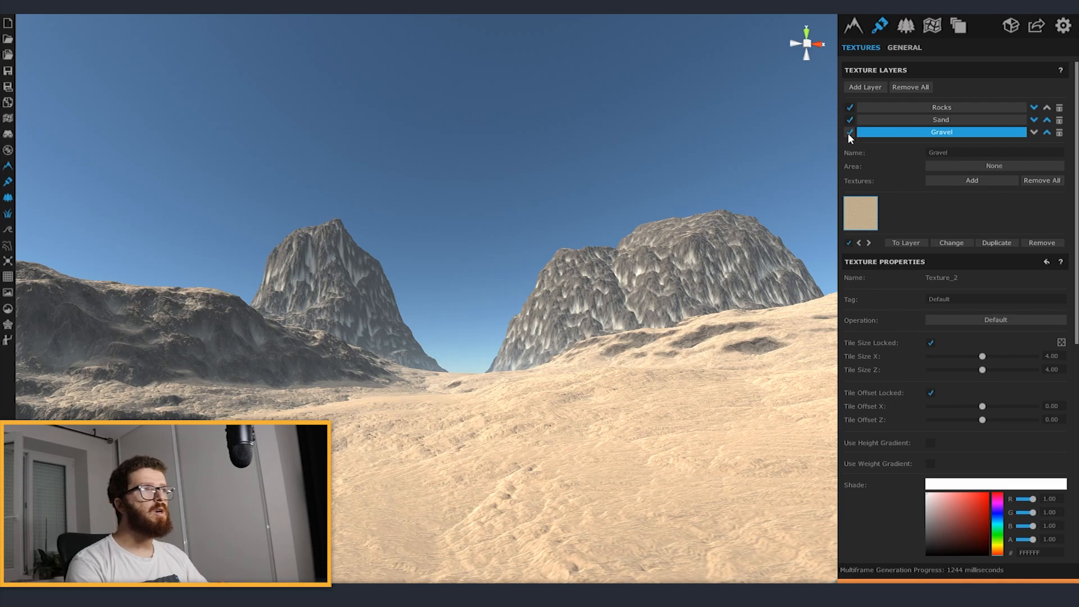
Step: Adjust the Gravel texture's concave cavity to 2 steps, step size 10 and strength 4.84
{"action": "scroll", "coordinate": [880, 351], "scroll_direction": "down", "scroll_amount": 5}
{"action": "scroll", "coordinate": [878, 363], "scroll_direction": "down", "scroll_amount": 2}
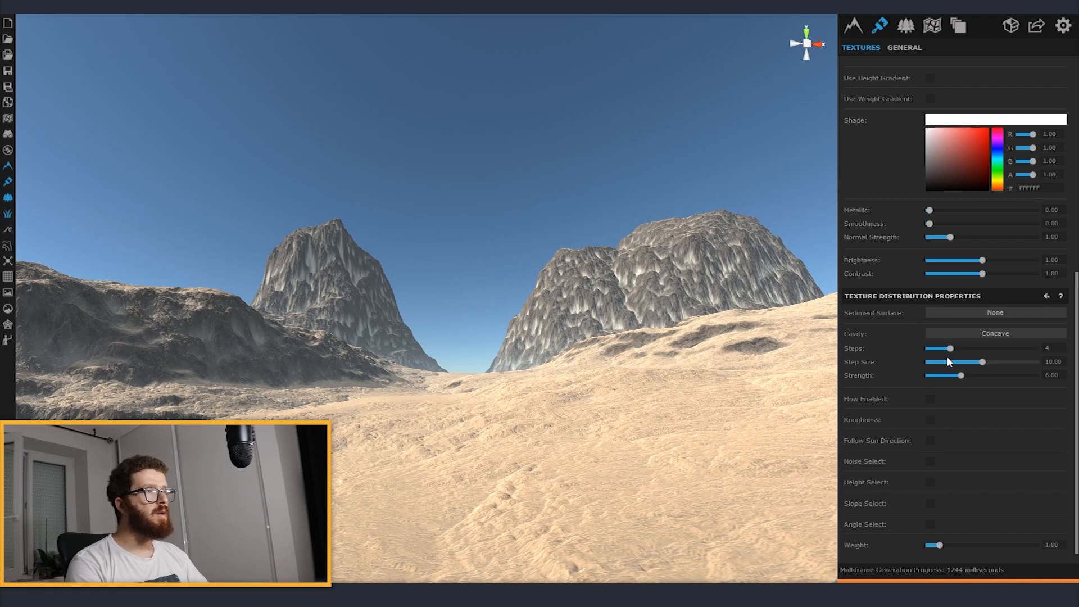
{"action": "left_click_drag", "start_coordinate": [962, 380], "coordinate": [954, 380]}
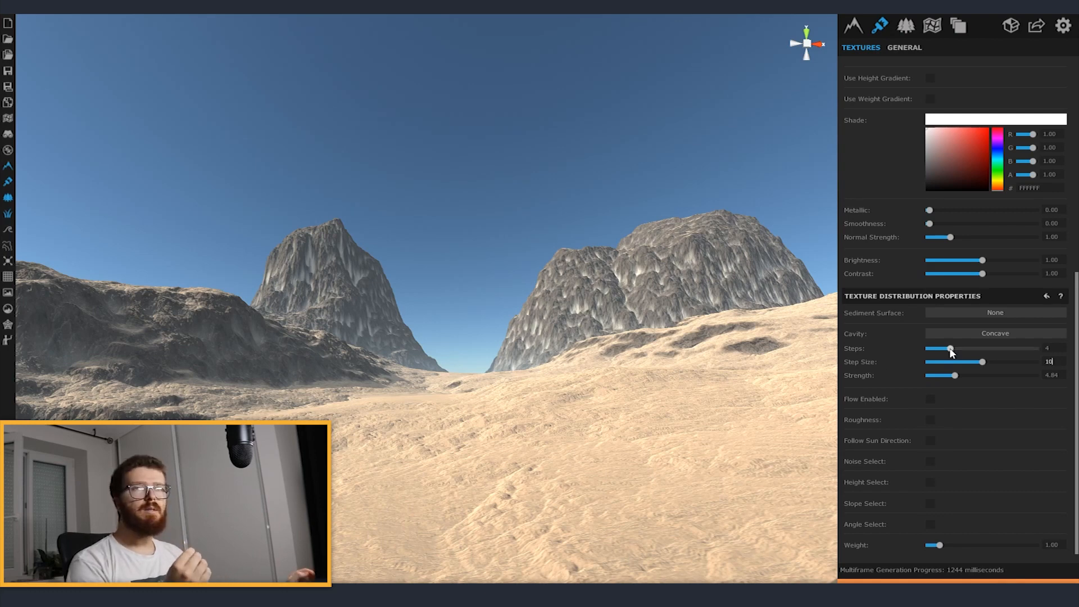
{"action": "key", "text": "Return"}
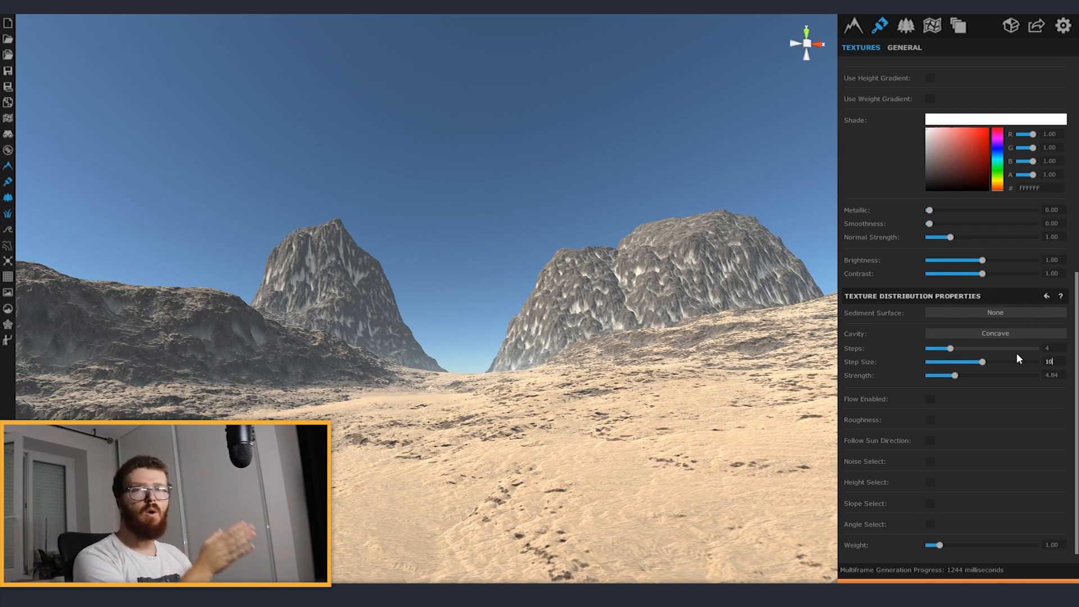
{"action": "left_click_drag", "start_coordinate": [950, 349], "coordinate": [942, 349]}
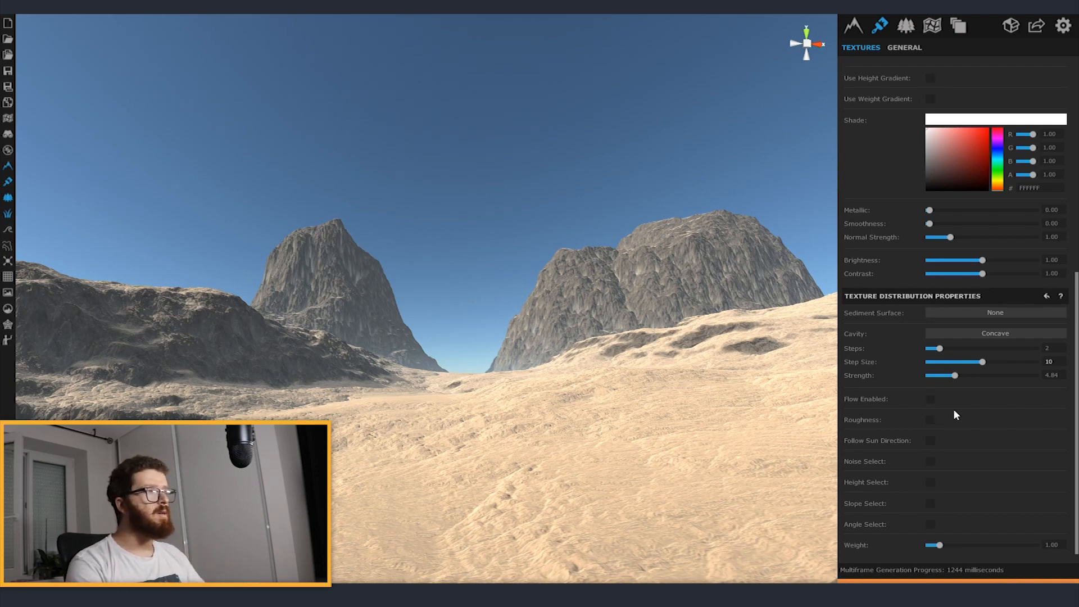
Step: Tint the Gravel texture's shade to a muted brown close to the rock color
{"action": "scroll", "coordinate": [942, 427], "scroll_direction": "up", "scroll_amount": 3}
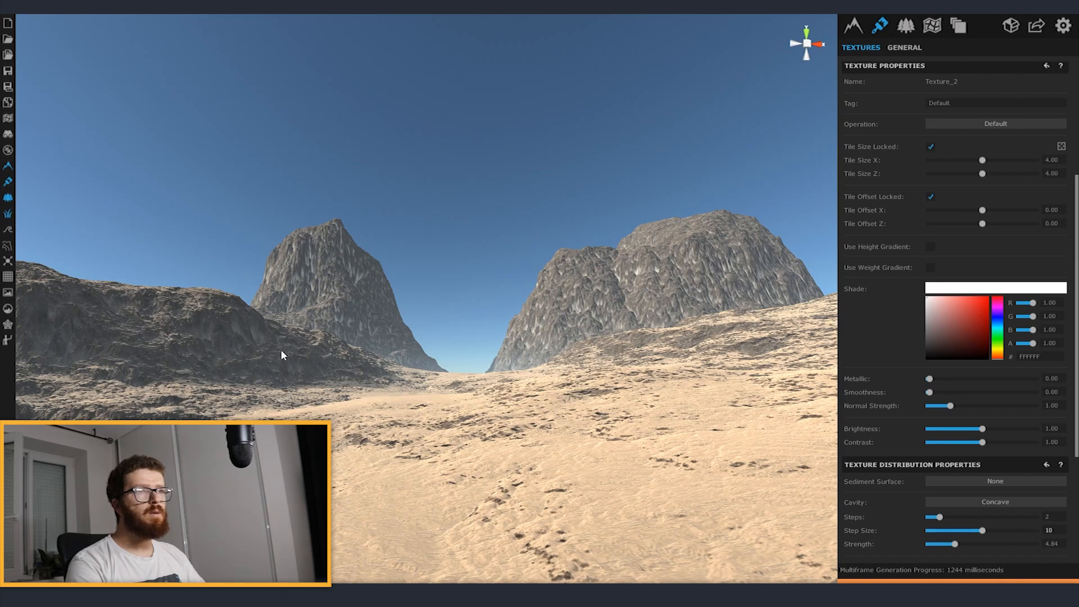
{"action": "mouse_move", "coordinate": [941, 320]}
{"action": "left_mouse_down"}
{"action": "mouse_move", "coordinate": [933, 312]}
{"action": "mouse_move", "coordinate": [935, 333]}
{"action": "left_mouse_up"}
{"action": "left_click_drag", "start_coordinate": [998, 358], "coordinate": [999, 353]}
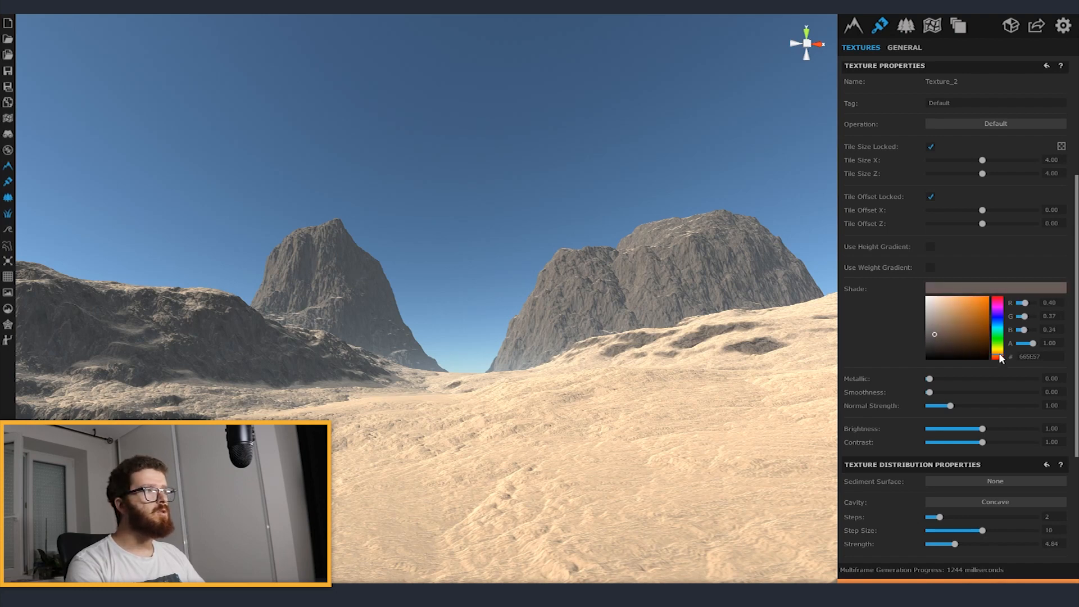
{"action": "left_click_drag", "start_coordinate": [944, 326], "coordinate": [954, 325]}
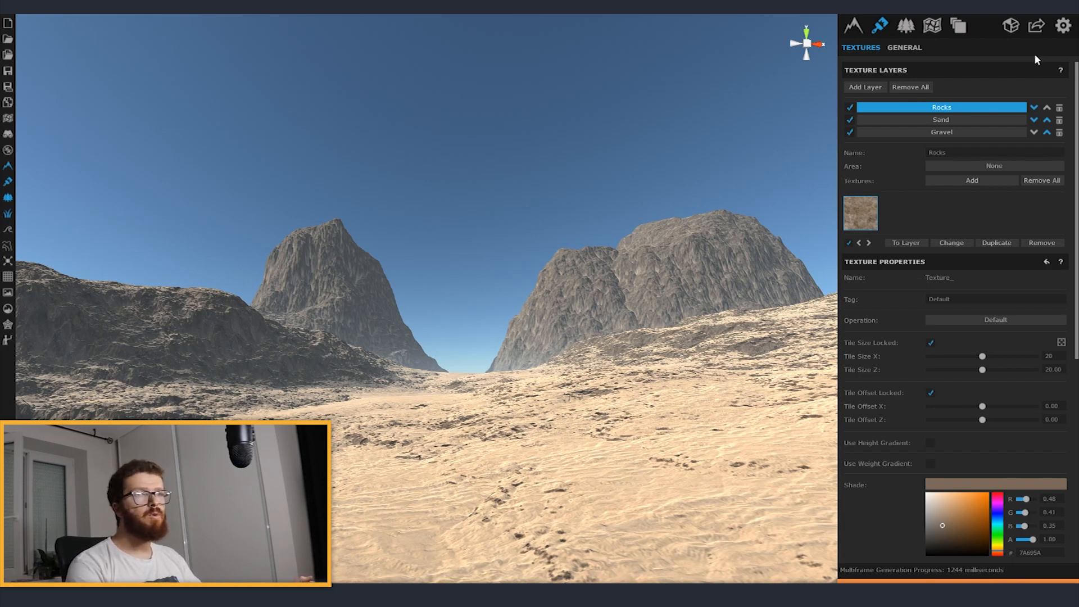
Step: Open the texture export settings and examine the exported splatmap.tga up close in Photoshop
{"action": "left_click", "coordinate": [1036, 26]}
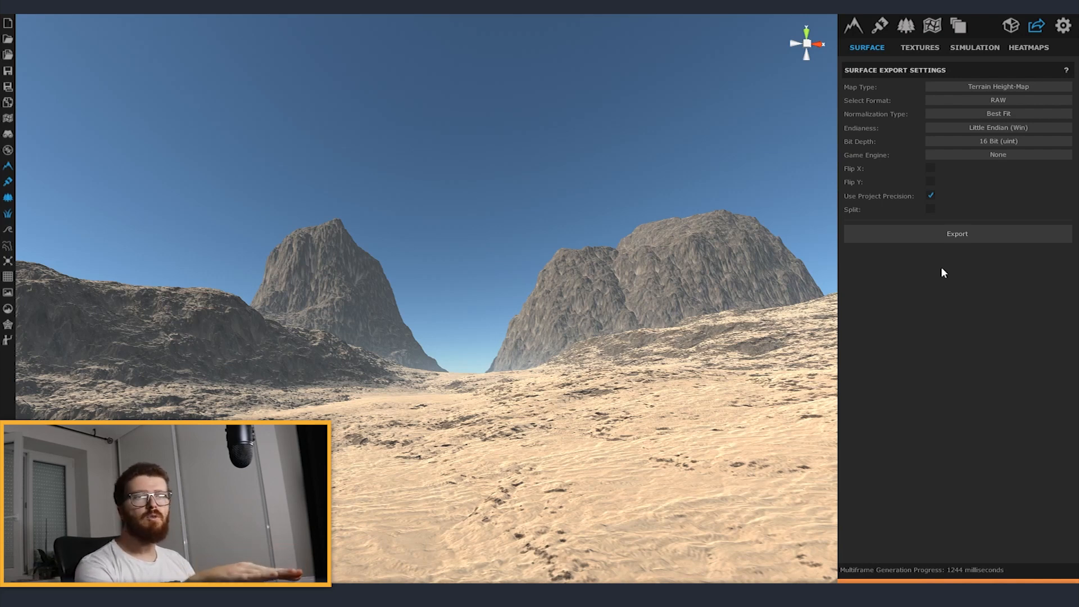
{"action": "left_click", "coordinate": [922, 47]}
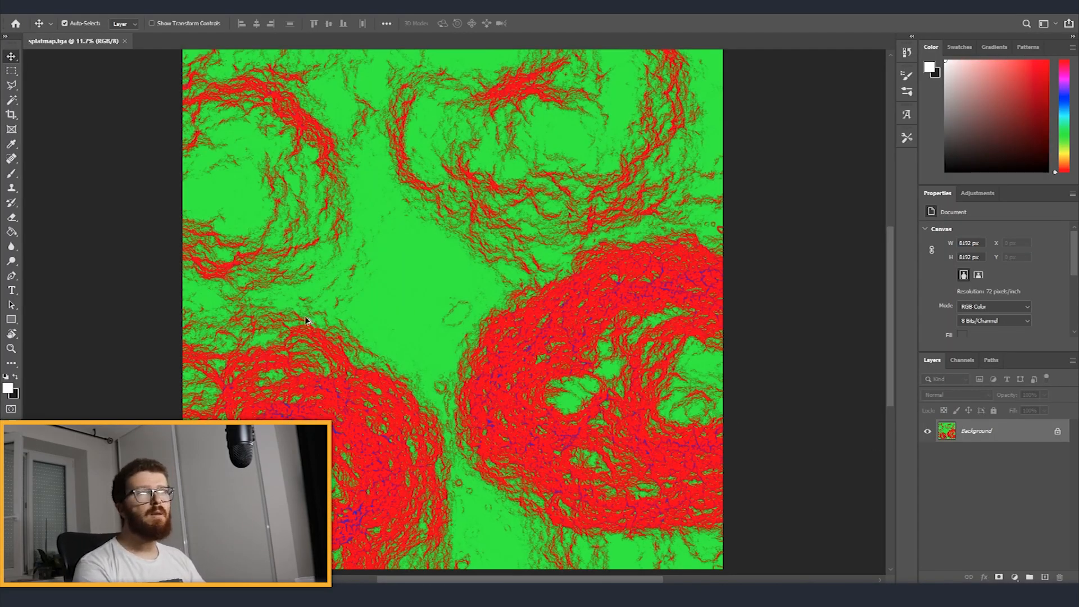
{"action": "scroll", "coordinate": [303, 330], "scroll_direction": "up", "scroll_amount": 5, "text": "alt"}
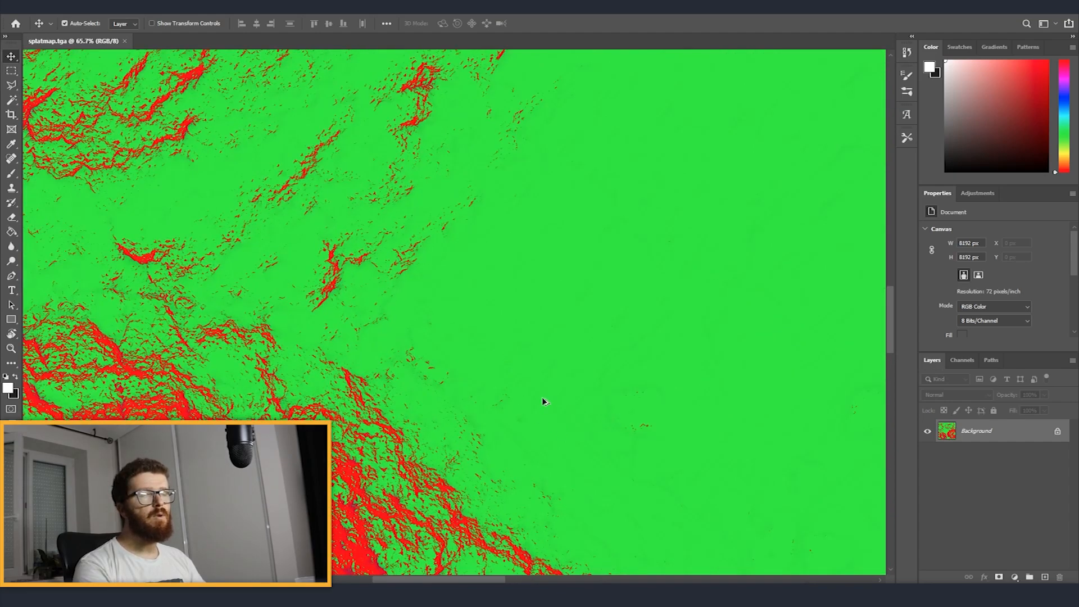
{"action": "scroll", "coordinate": [554, 401], "scroll_direction": "down", "scroll_amount": 2, "text": "alt"}
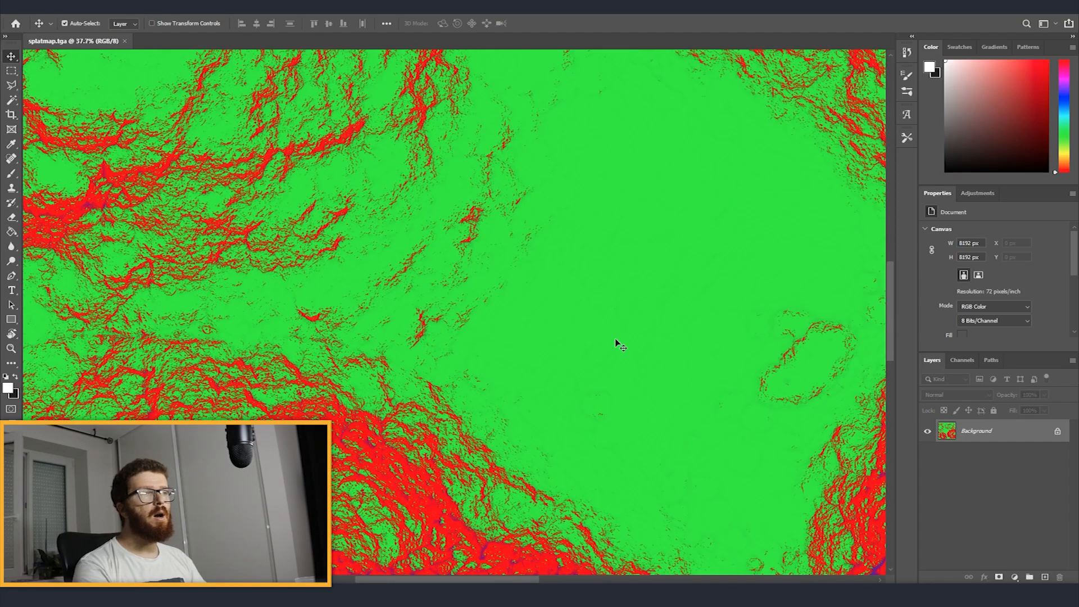
{"action": "scroll", "coordinate": [385, 485], "scroll_direction": "up", "scroll_amount": 4, "text": "alt"}
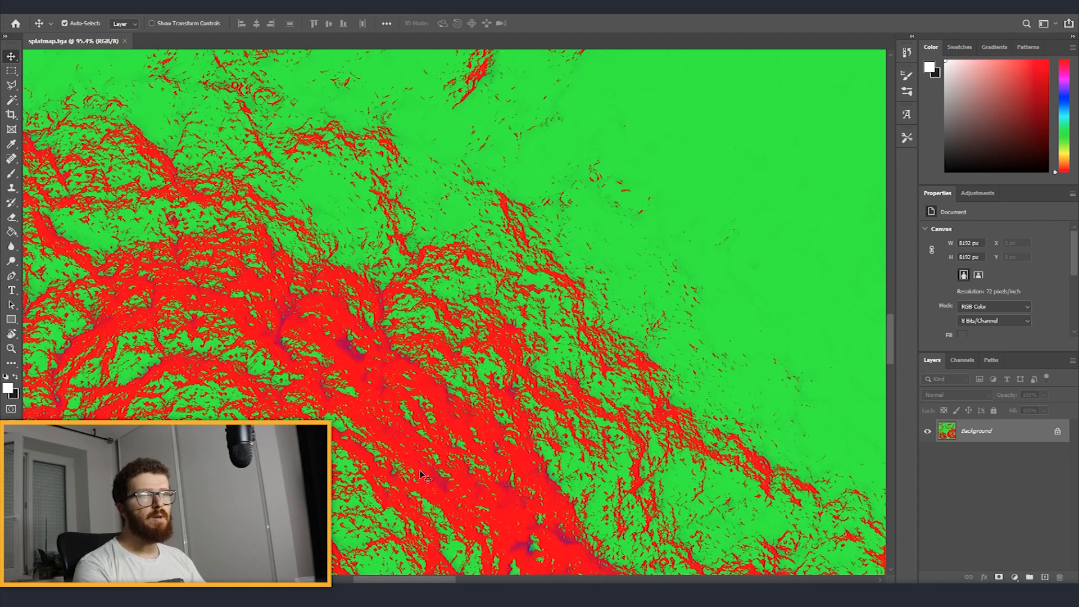
{"action": "scroll", "coordinate": [446, 489], "scroll_direction": "up", "scroll_amount": 3, "text": "alt"}
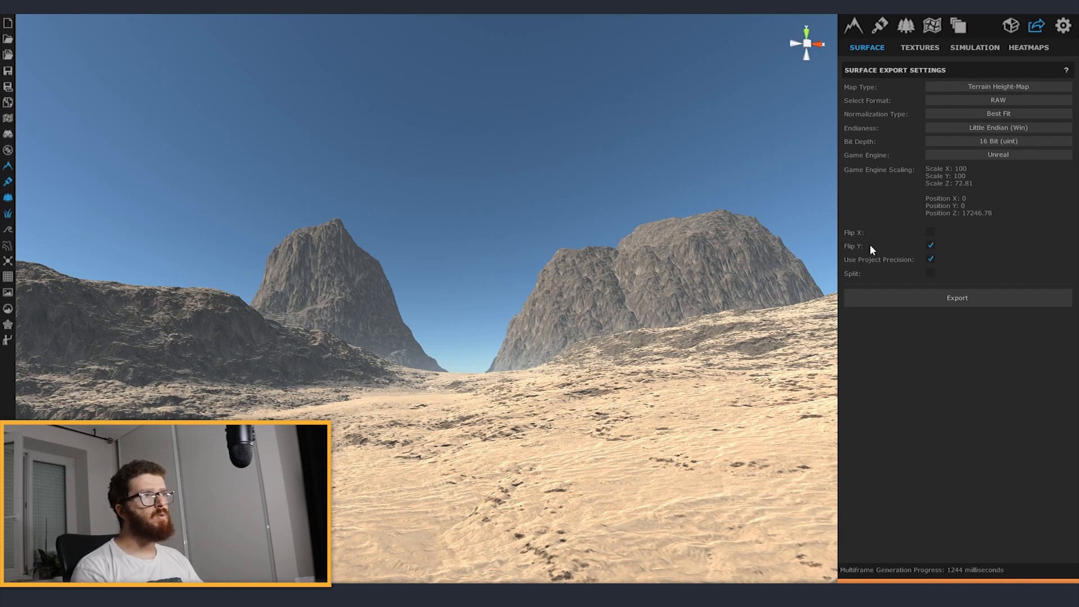
Step: Configure the RAW terrain height-map export in World Creator for the Unreal game engine, including the Flip Y option
{"action": "left_click", "coordinate": [931, 245]}
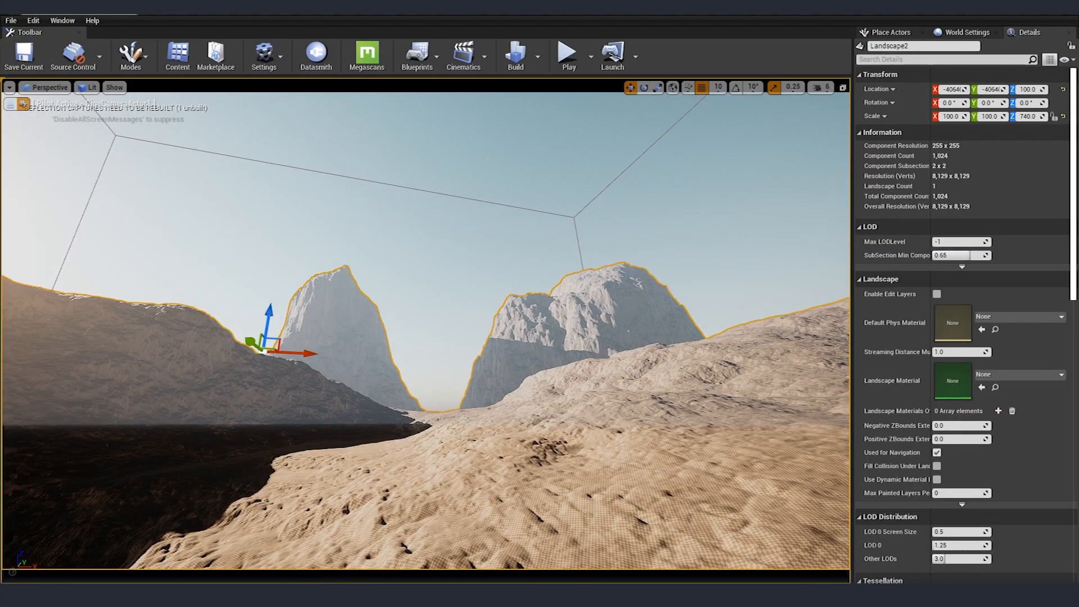
Step: Assign a landscape material to the imported Landscape2 terrain in Unreal Engine
{"action": "left_click_drag", "start_coordinate": [1070, 405], "coordinate": [961, 381]}
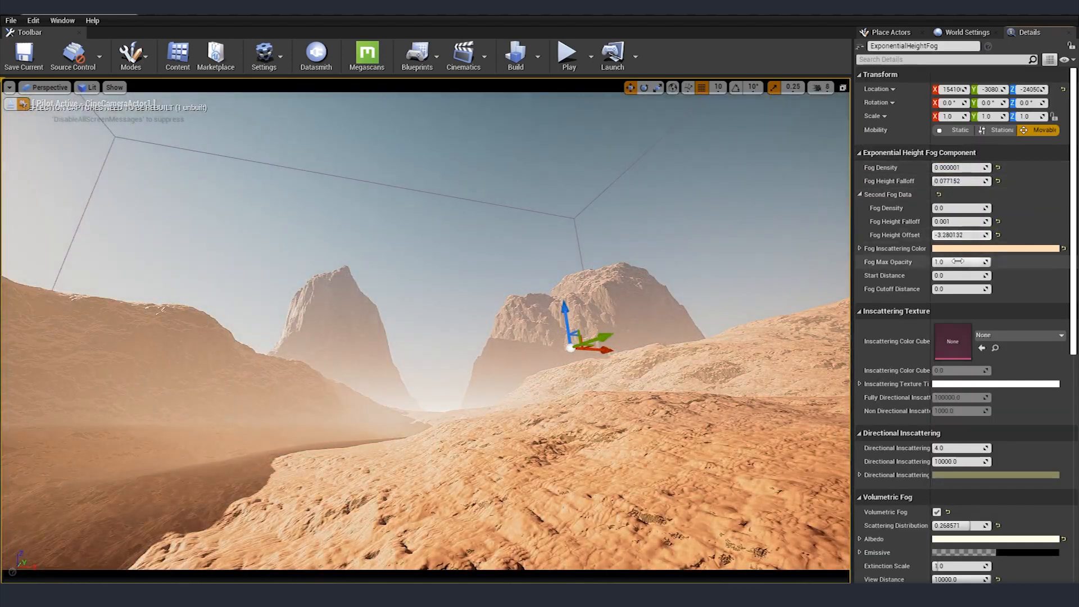
Step: Rotate the sun's direction until it sits just outside the camera view and rakes light across the dunes from the right
{"action": "key", "text": "Escape"}
{"action": "left_click", "coordinate": [680, 415]}
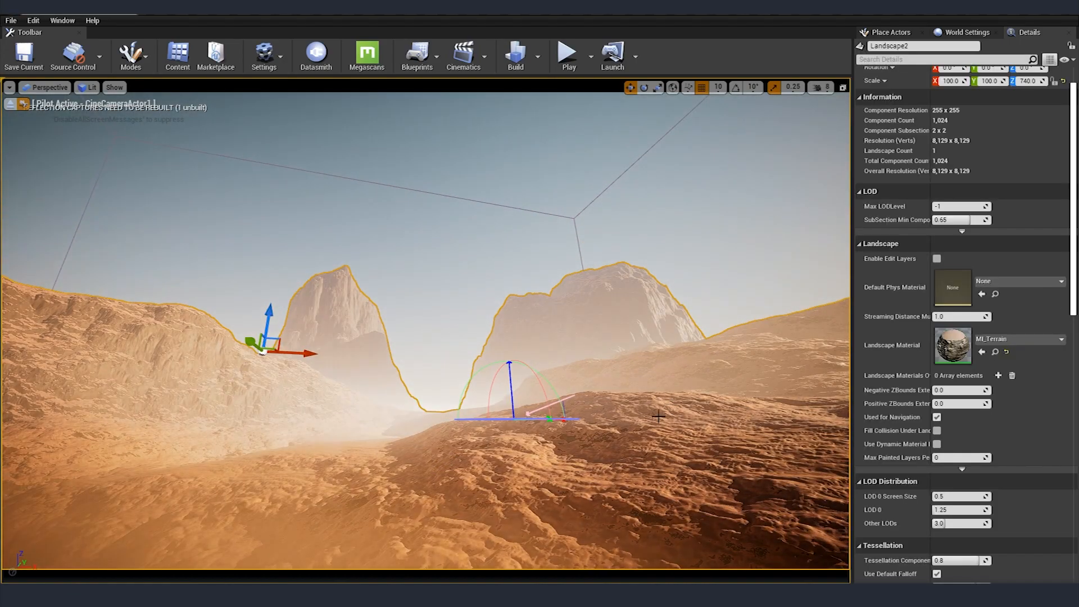
{"action": "left_click", "coordinate": [659, 417], "text": "ctrl"}
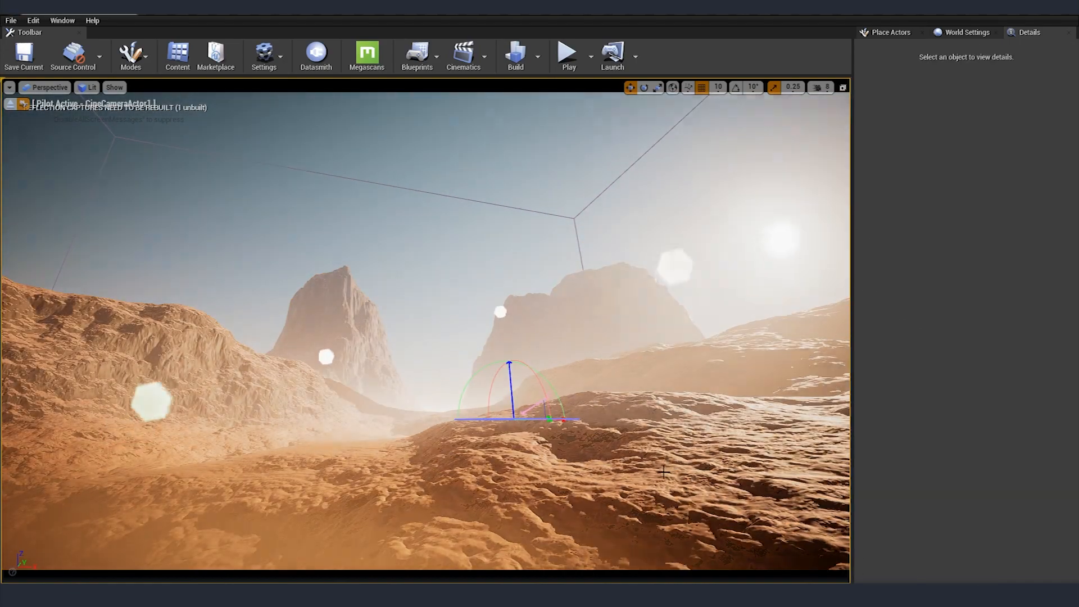
{"action": "left_click", "coordinate": [631, 448], "text": "ctrl"}
{"action": "key", "text": "ctrl+l"}
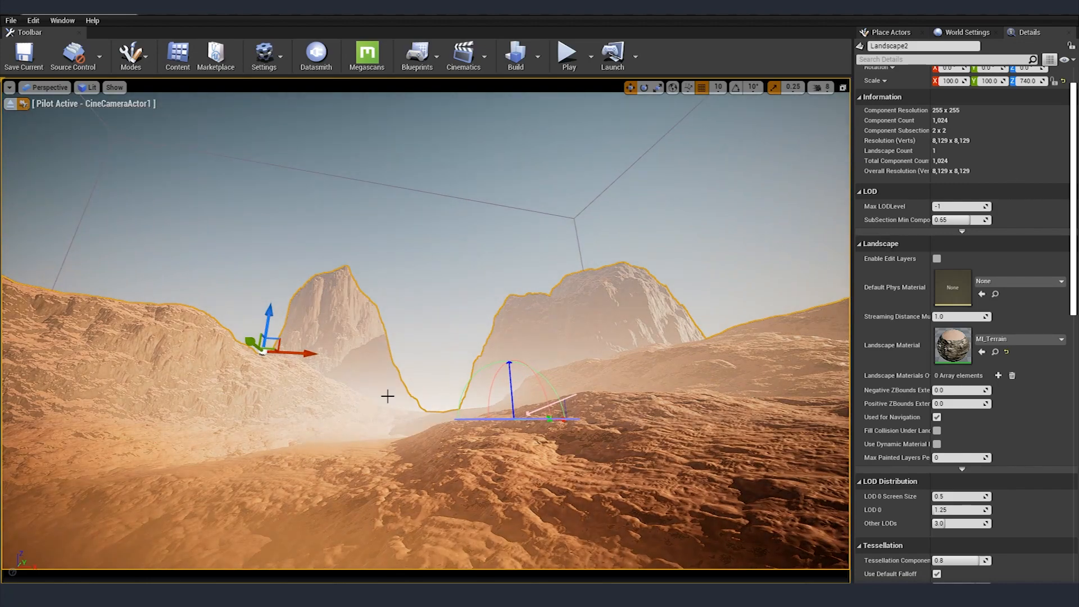
{"action": "left_click", "coordinate": [467, 443], "text": "ctrl"}
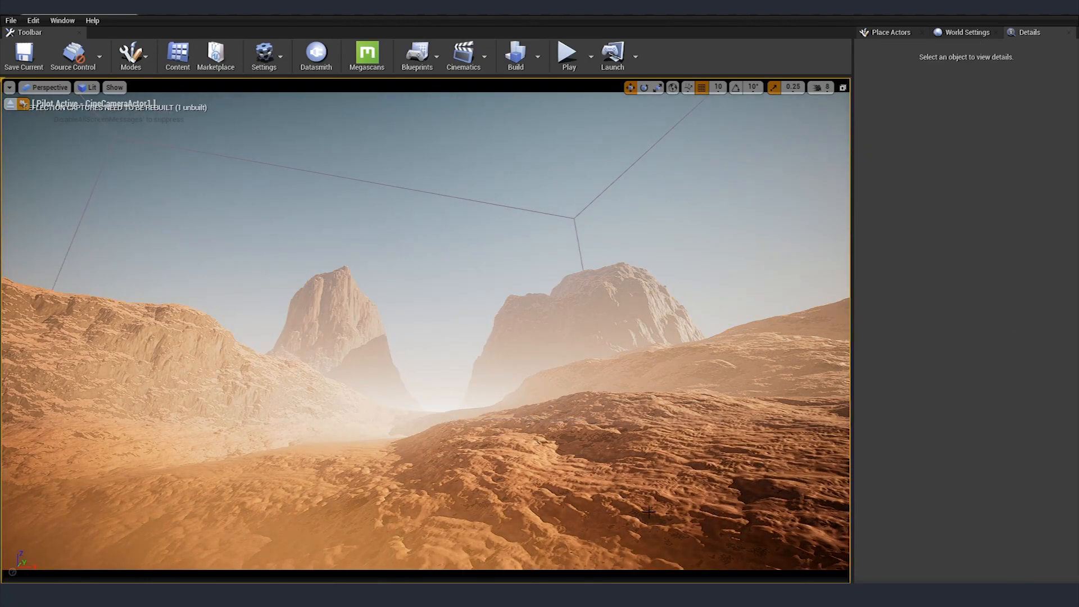
{"action": "key", "text": "ctrl+l"}
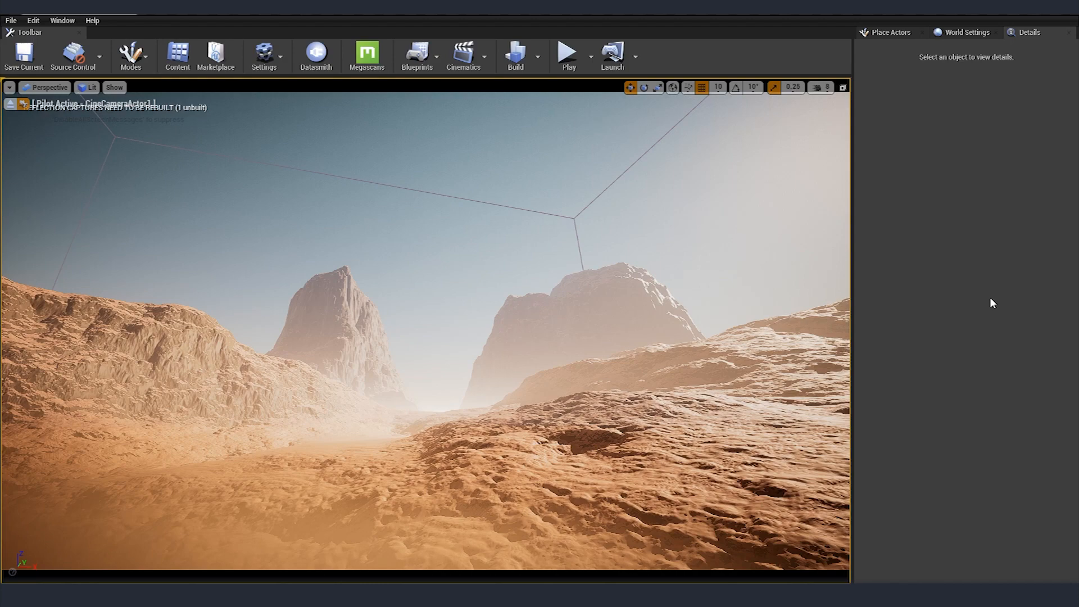
Step: Place rock meshes on the foreground sand slope and adjust their position, scale and rotation
{"action": "left_click", "coordinate": [966, 32]}
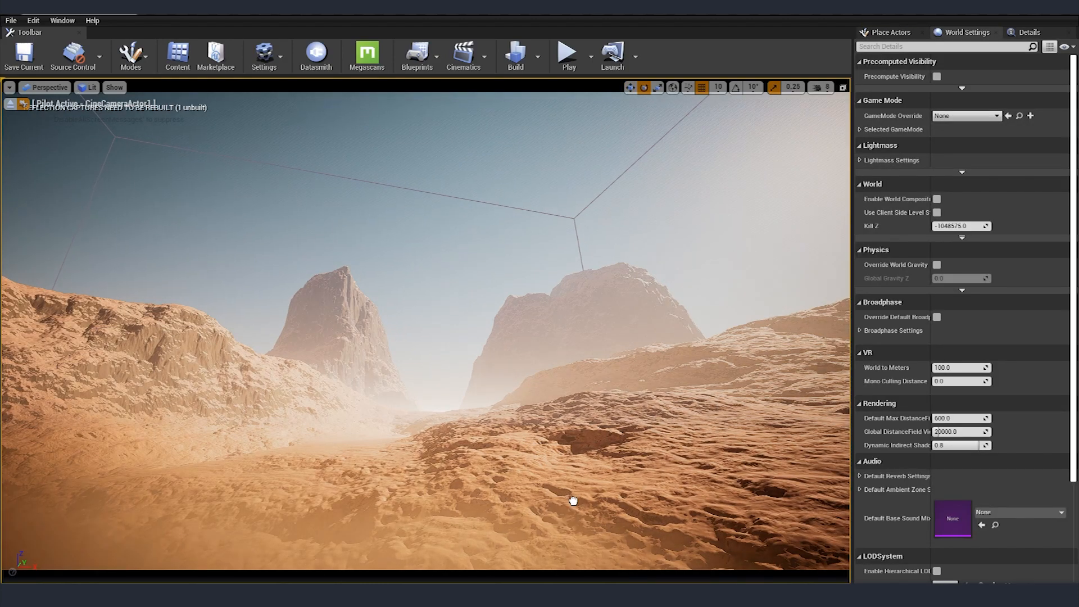
{"action": "left_click_drag", "start_coordinate": [573, 501], "coordinate": [574, 505]}
{"action": "key", "text": "r"}
{"action": "left_click_drag", "start_coordinate": [574, 510], "coordinate": [222, 427]}
{"action": "key", "text": "e"}
{"action": "key", "text": "w"}
{"action": "key", "text": "r"}
Step: Move and rotate a flat rock formation into the sandy ground at the foot of the left-hand cliff
{"action": "left_click", "coordinate": [590, 325]}
{"action": "key", "text": "w"}
{"action": "left_click", "coordinate": [579, 495]}
{"action": "key", "text": "r"}
{"action": "key", "text": "w"}
{"action": "left_click_drag", "start_coordinate": [201, 456], "coordinate": [236, 469]}
{"action": "key", "text": "e"}
{"action": "left_click_drag", "start_coordinate": [188, 430], "coordinate": [194, 419]}
{"action": "key", "text": "w"}
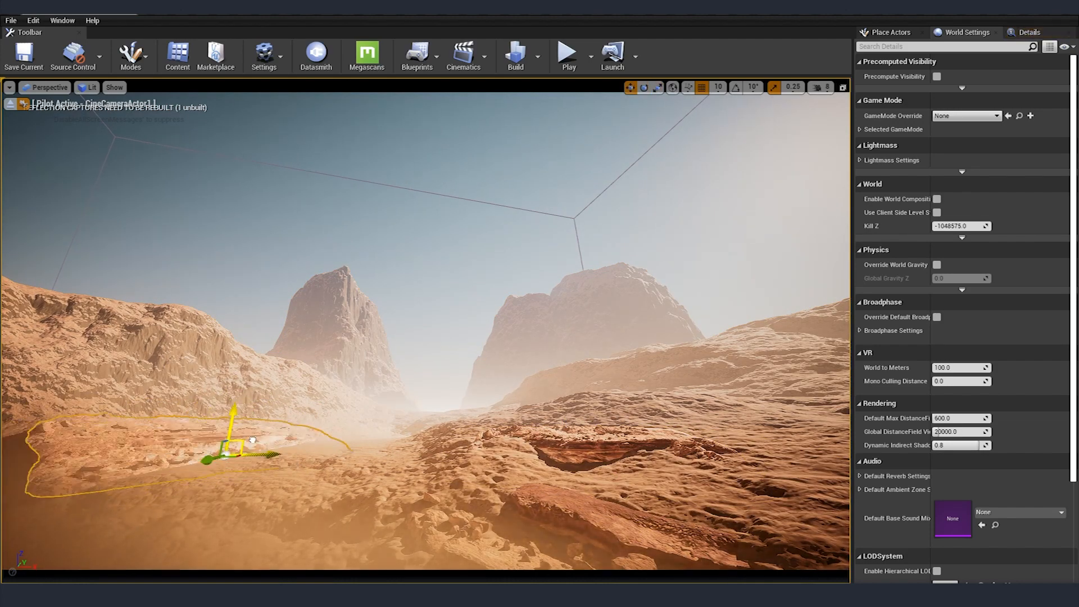